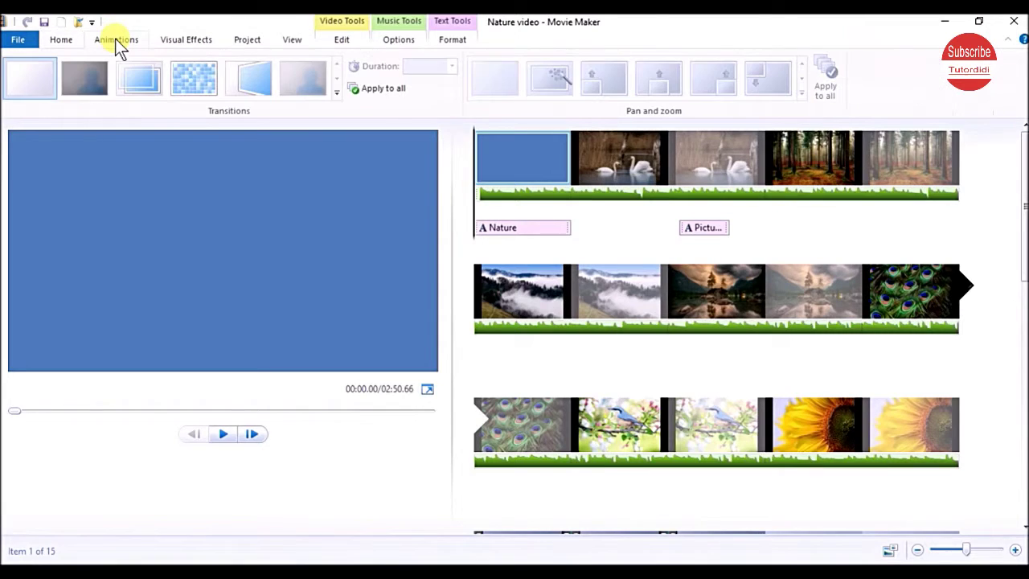
# - Add the first Reveals transition to the blue title clip at the start of the movie
pyautogui.click(513, 153)
pyautogui.click(337, 92)
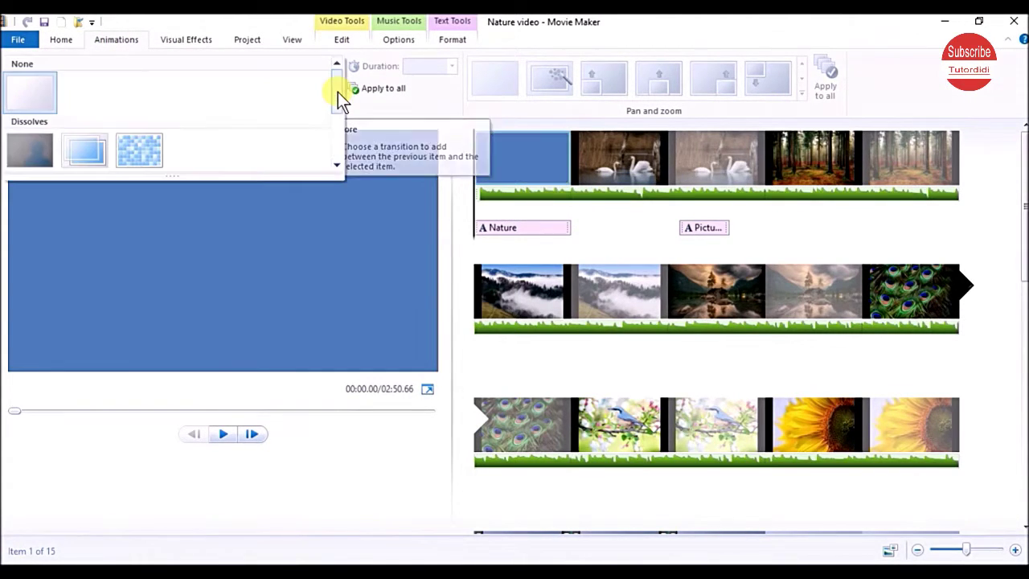
pyautogui.moveTo(338, 92); pyautogui.dragTo(335, 137)
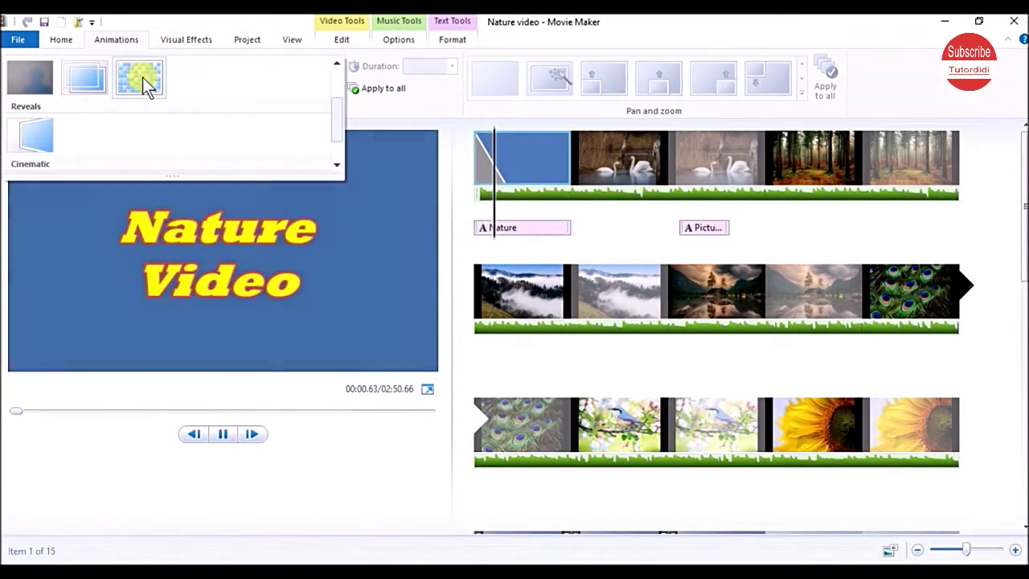
pyautogui.click(43, 134)
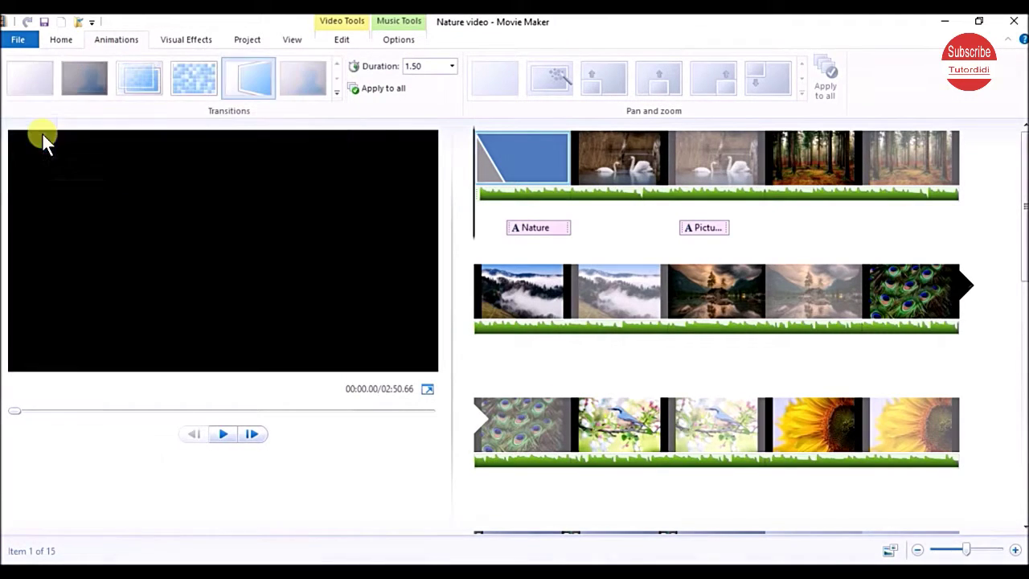
# - Add the Inset bottom-right transition to the swan photo
pyautogui.click(618, 153)
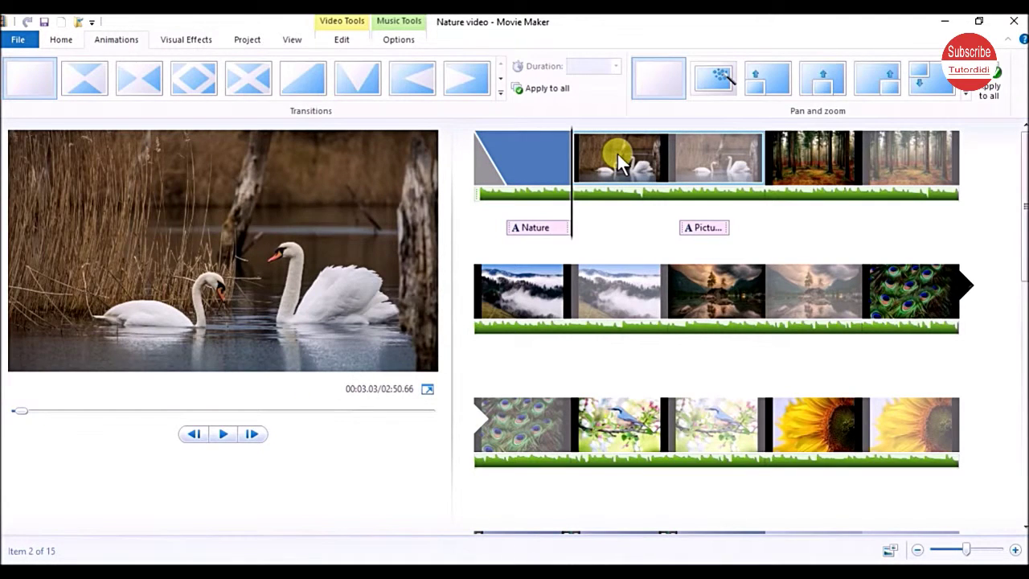
pyautogui.click(502, 96)
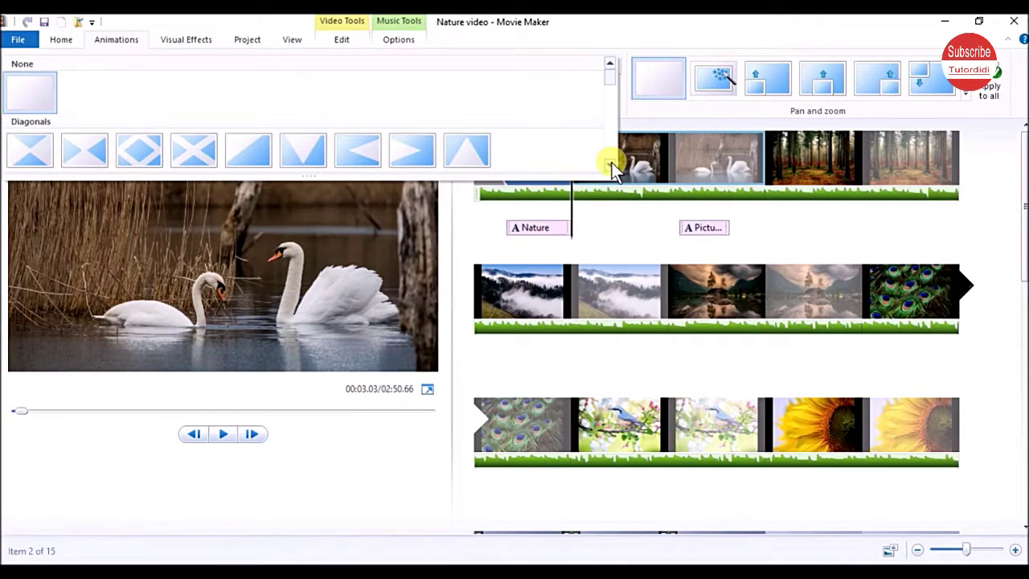
pyautogui.click(612, 163)
pyautogui.click(611, 163)
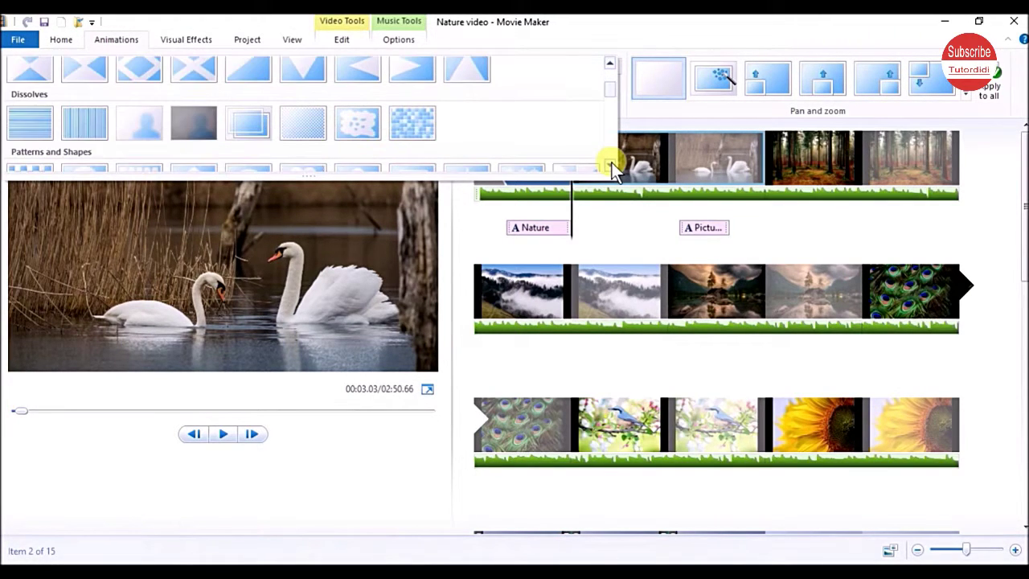
pyautogui.click(611, 163)
pyautogui.click(611, 163)
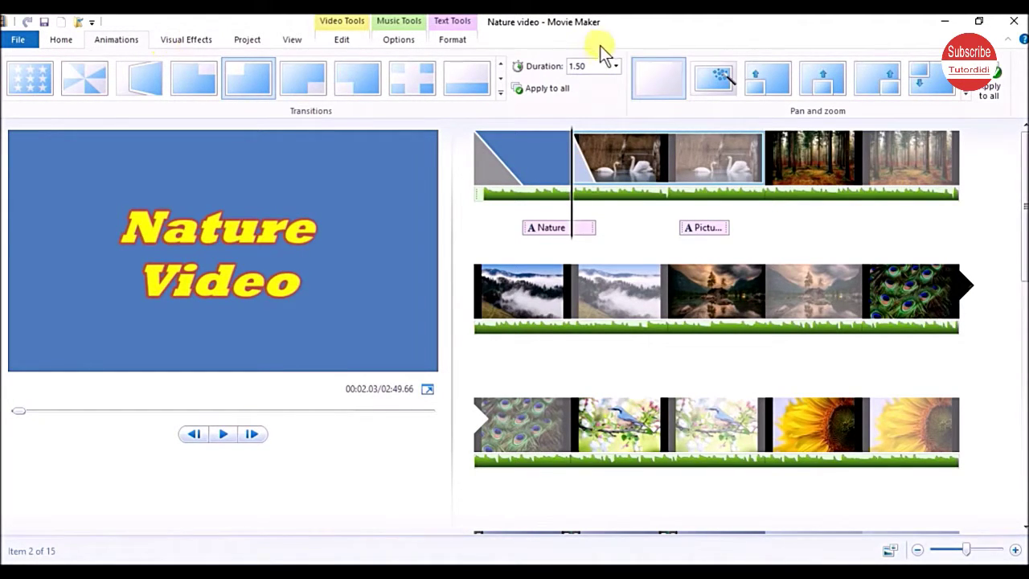
# - Set the transition duration to 0.25 seconds on both the swan photo and the title clip
pyautogui.click(616, 65)
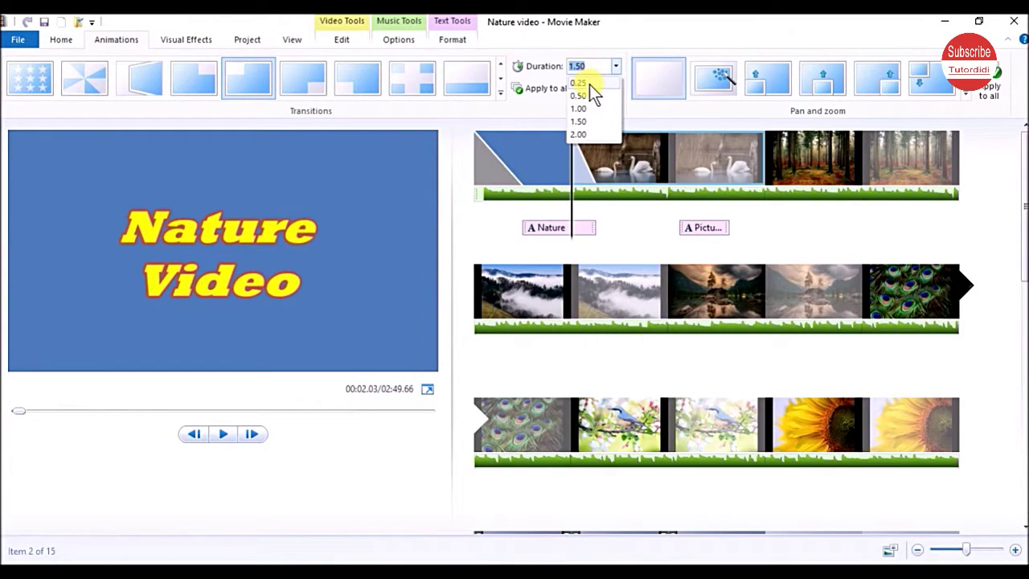
pyautogui.click(589, 85)
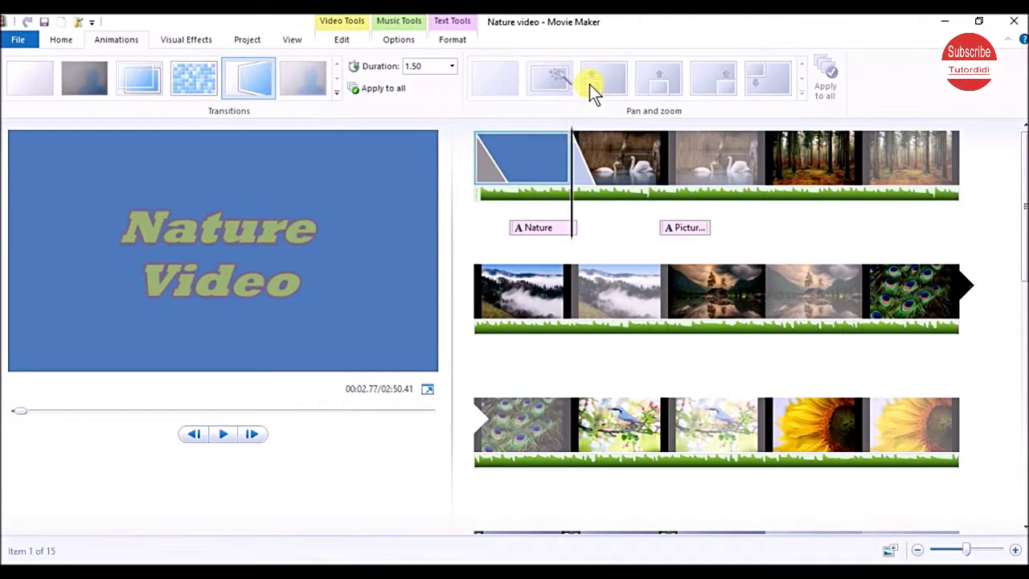
pyautogui.click(496, 169)
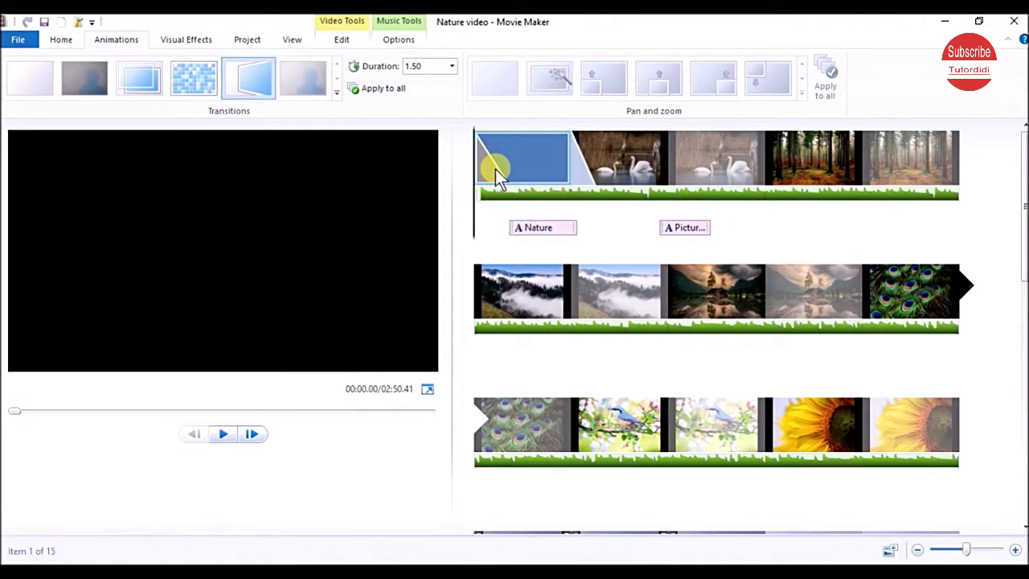
pyautogui.click(453, 74)
pyautogui.click(429, 87)
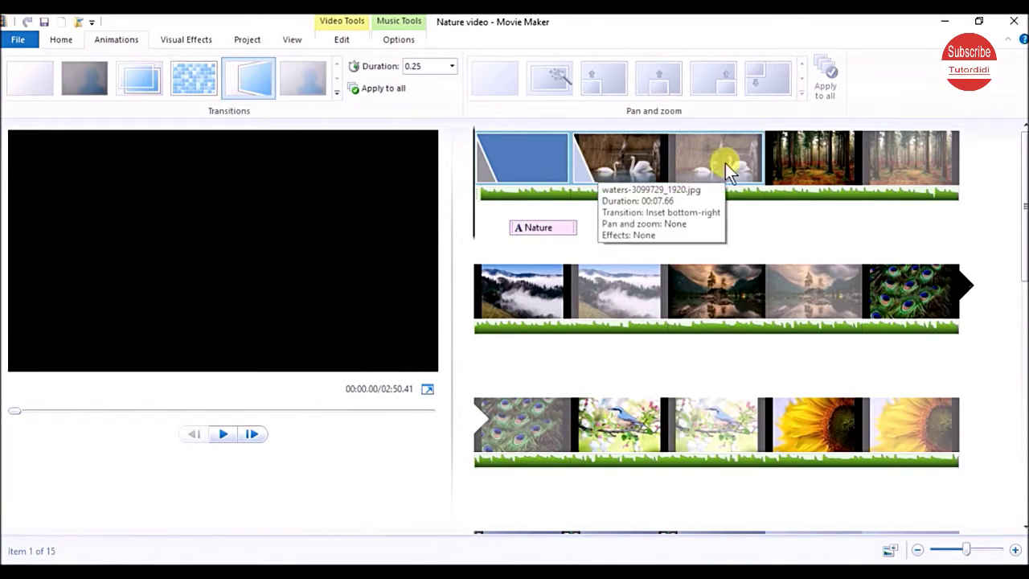
# - Apply the swan photo's transition to all clips and play part of the movie to preview it
pyautogui.click(627, 158)
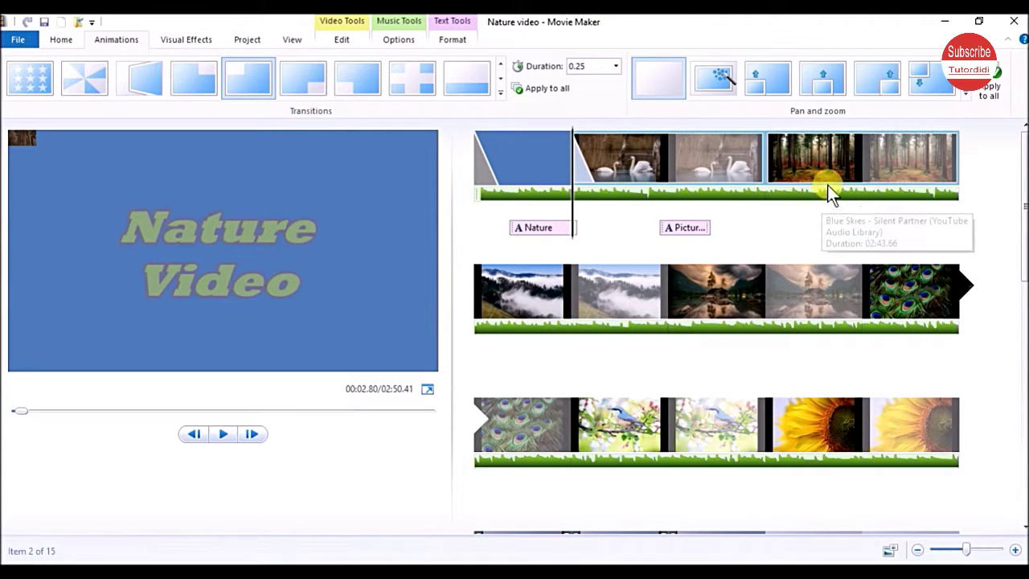
pyautogui.click(547, 89)
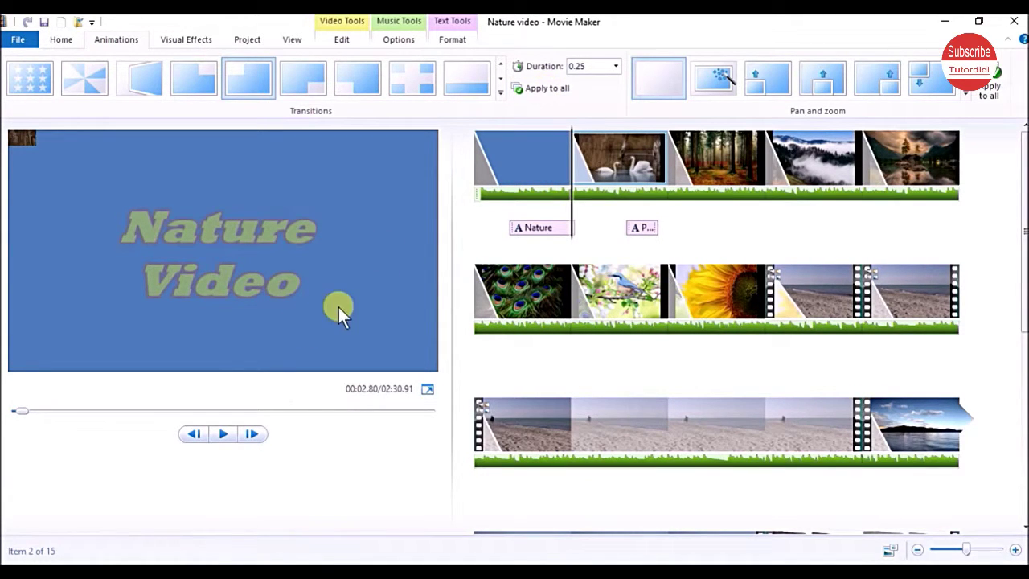
pyautogui.click(228, 432)
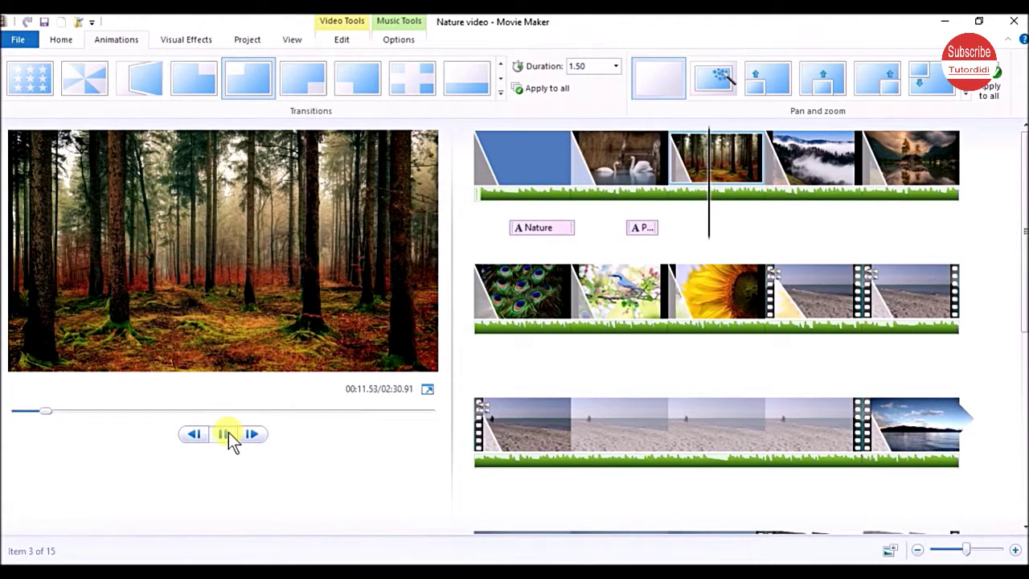
pyautogui.click(228, 433)
# - Set the forest photo's transition to None and apply that to all clips
pyautogui.click(669, 181)
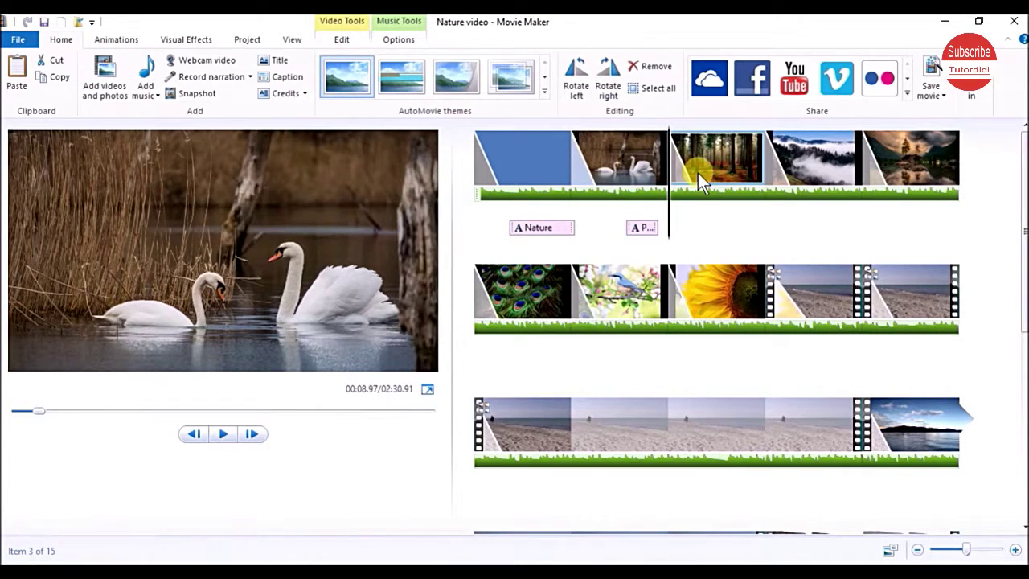
pyautogui.click(120, 39)
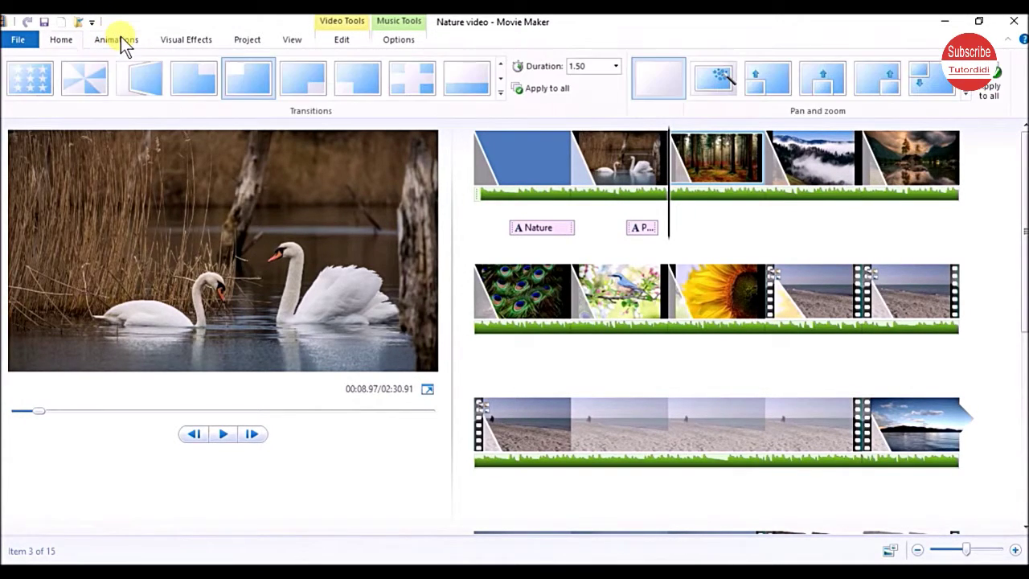
pyautogui.click(501, 63)
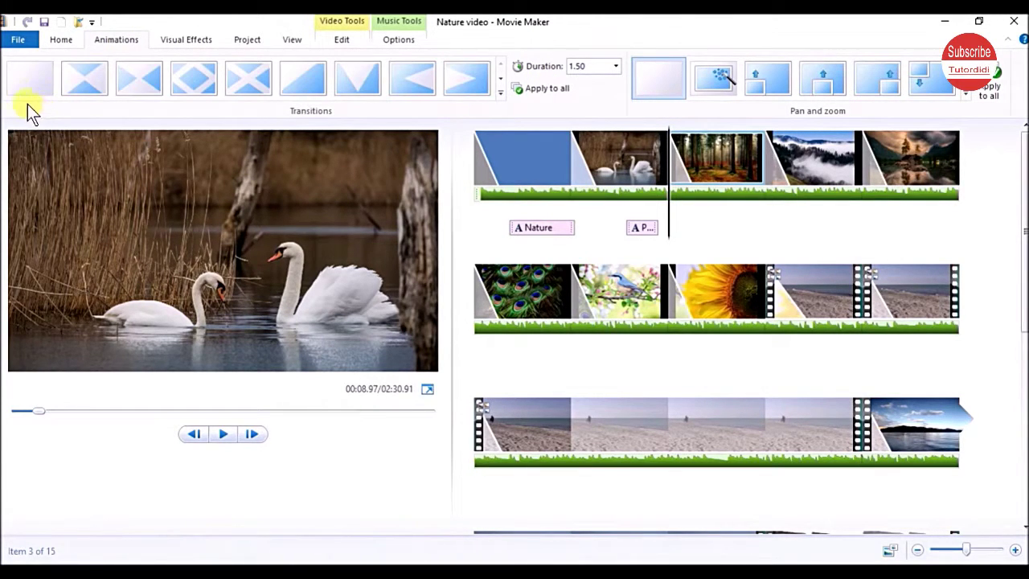
pyautogui.click(28, 87)
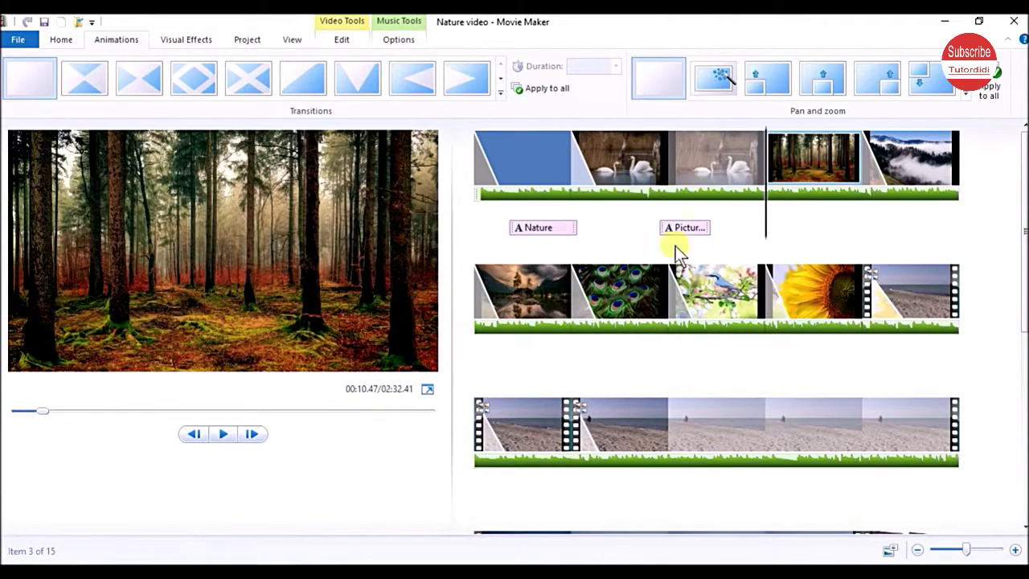
pyautogui.click(544, 89)
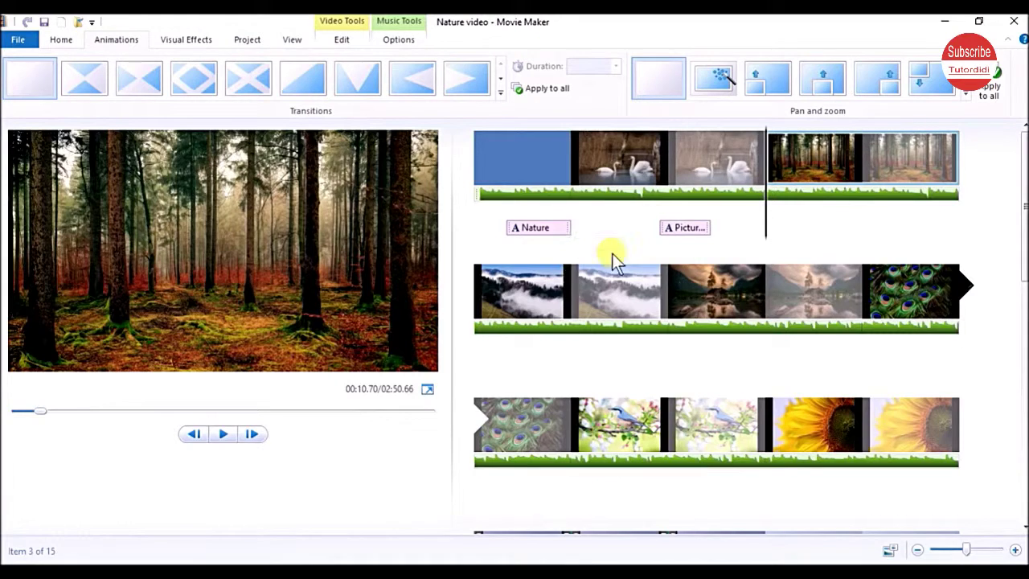
# - Give the swan photo the Pan down along left effect, apply it to all clips and preview it
pyautogui.press('Left')
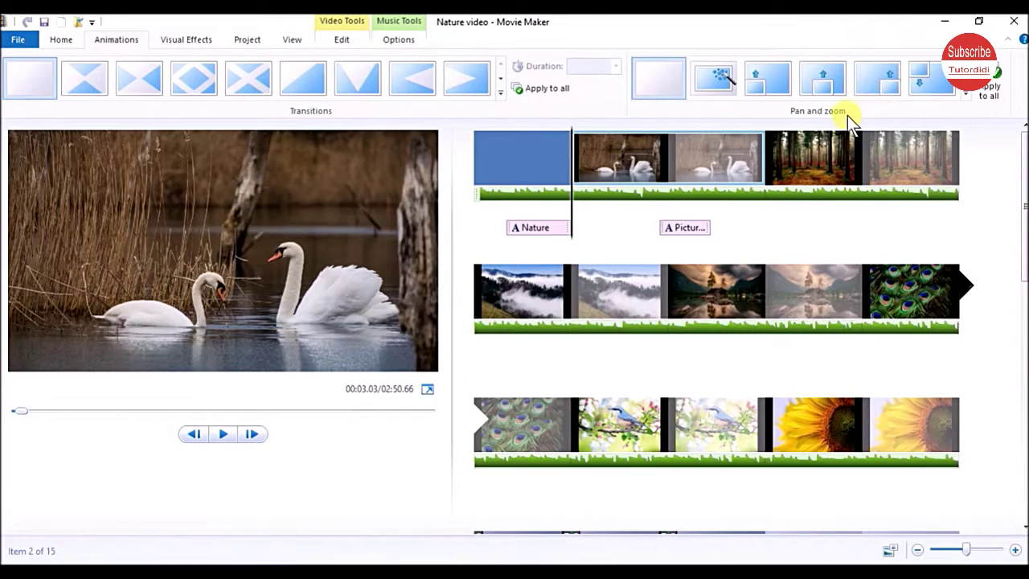
pyautogui.click(967, 95)
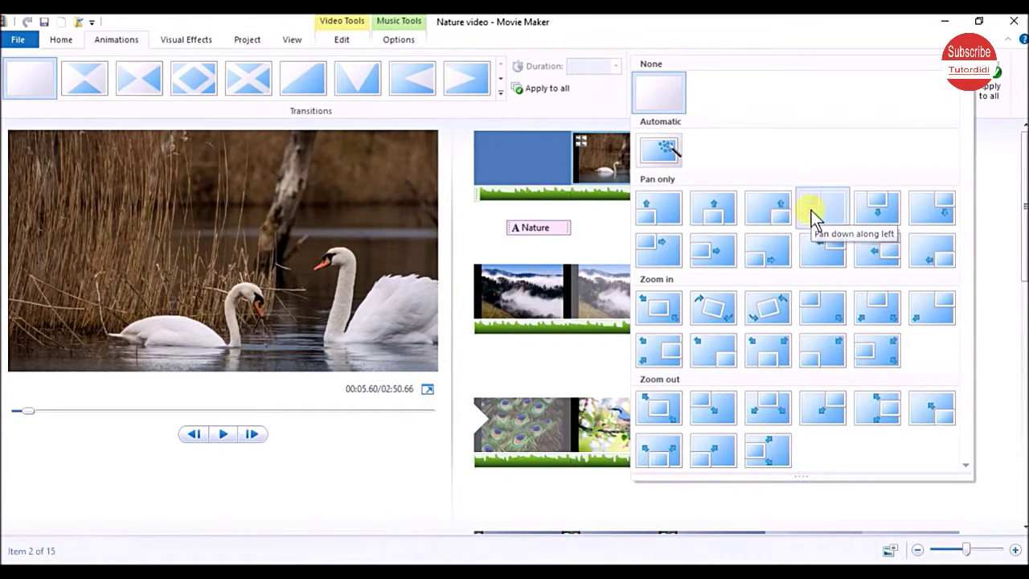
pyautogui.click(812, 210)
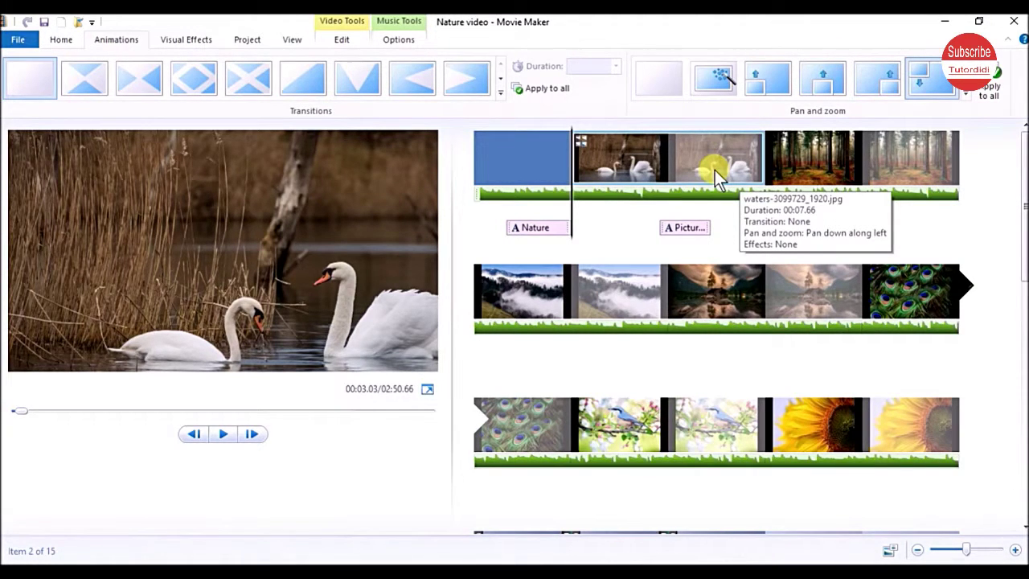
pyautogui.click(997, 100)
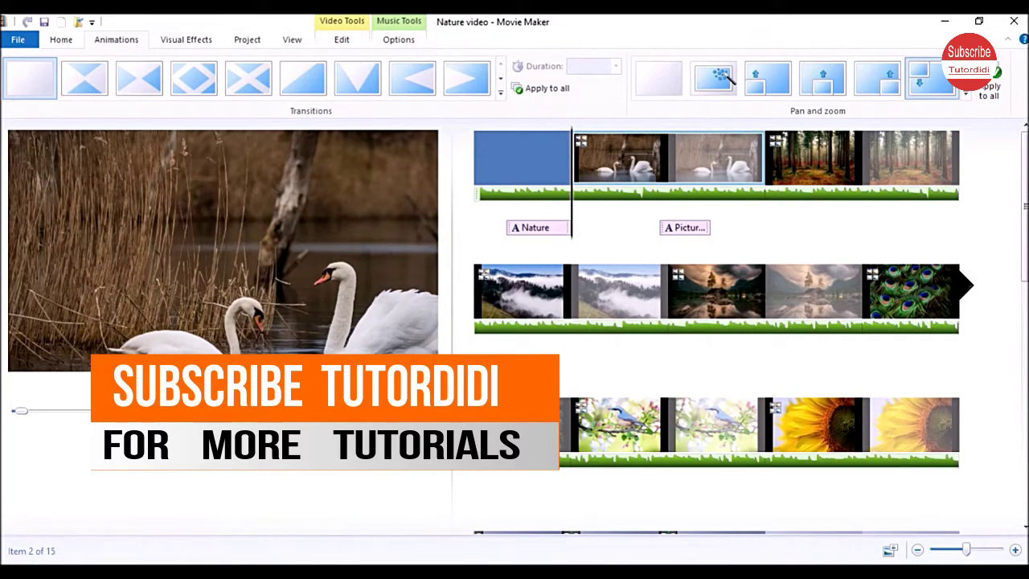
pyautogui.click(225, 447)
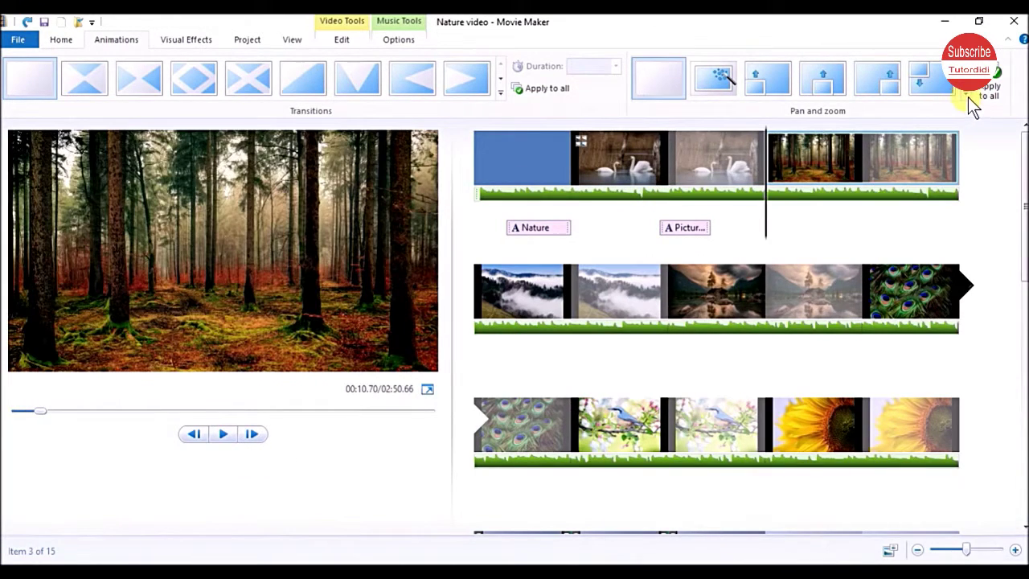
# - Give the forest photo the Zoom in bottom effect and apply it to all clips
pyautogui.click(968, 98)
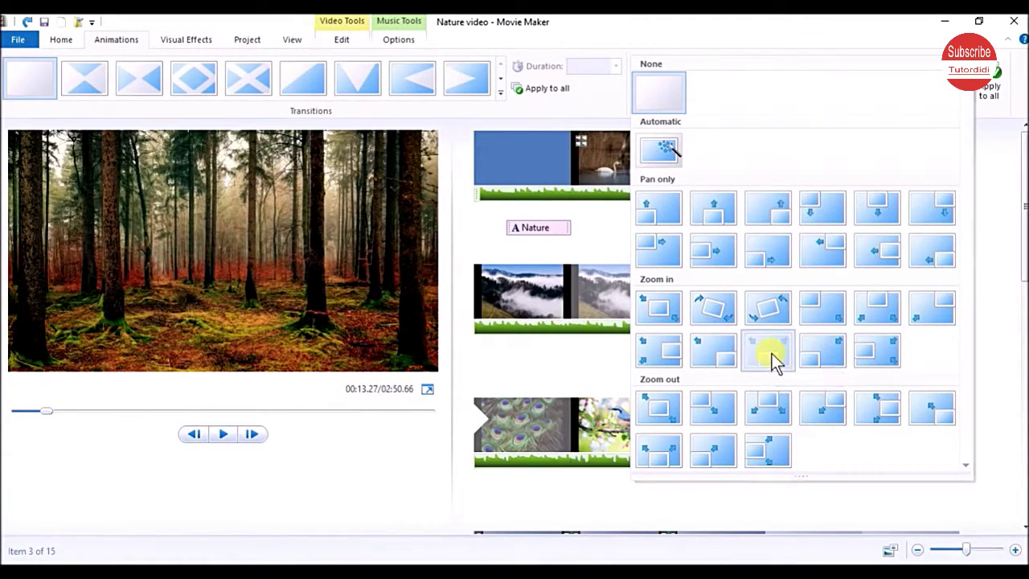
pyautogui.click(772, 354)
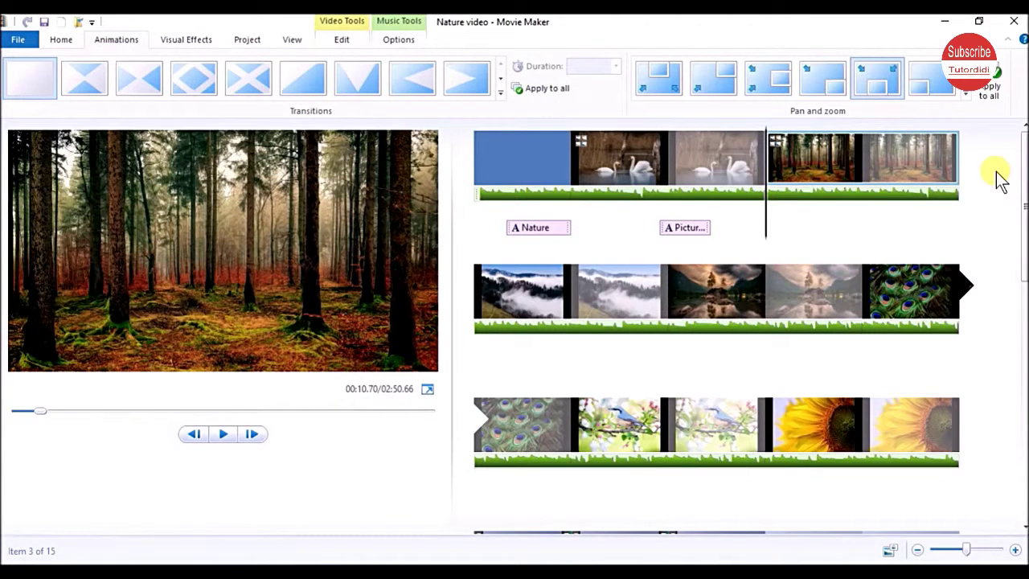
pyautogui.click(1002, 101)
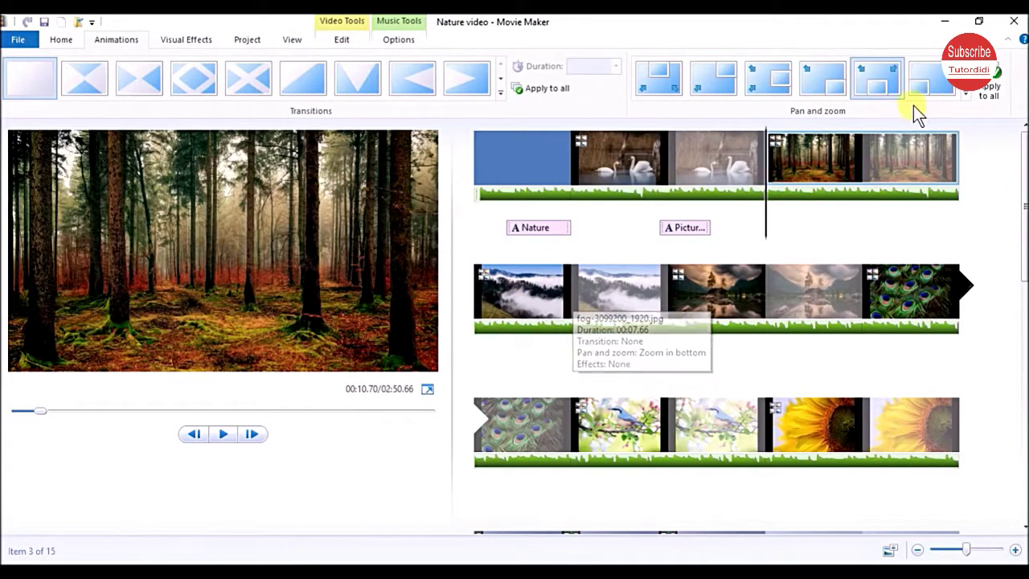
# - Remove the pan and zoom effects from the forest and swan photos and move to the lake photo
pyautogui.click(965, 94)
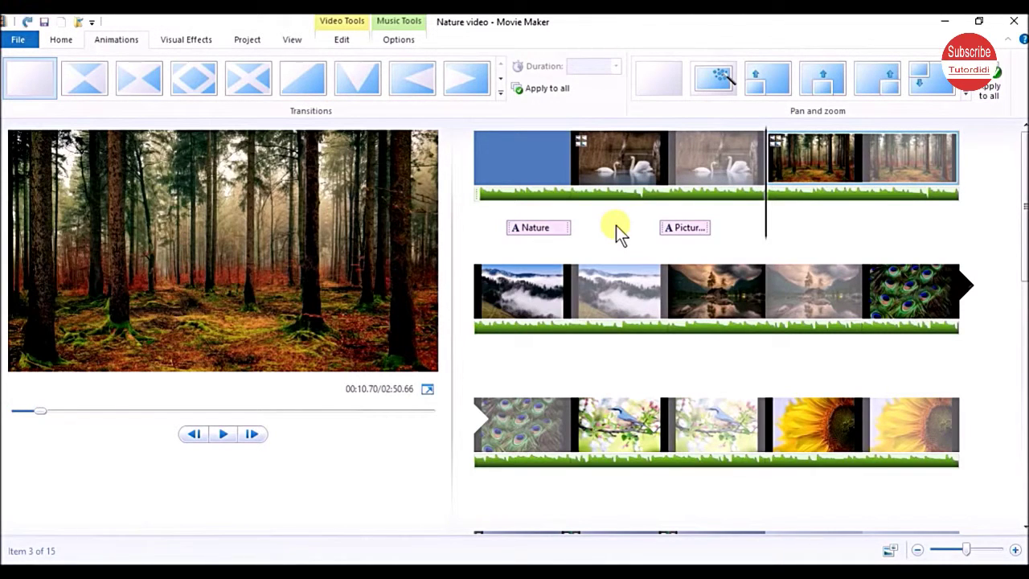
pyautogui.press('Left')
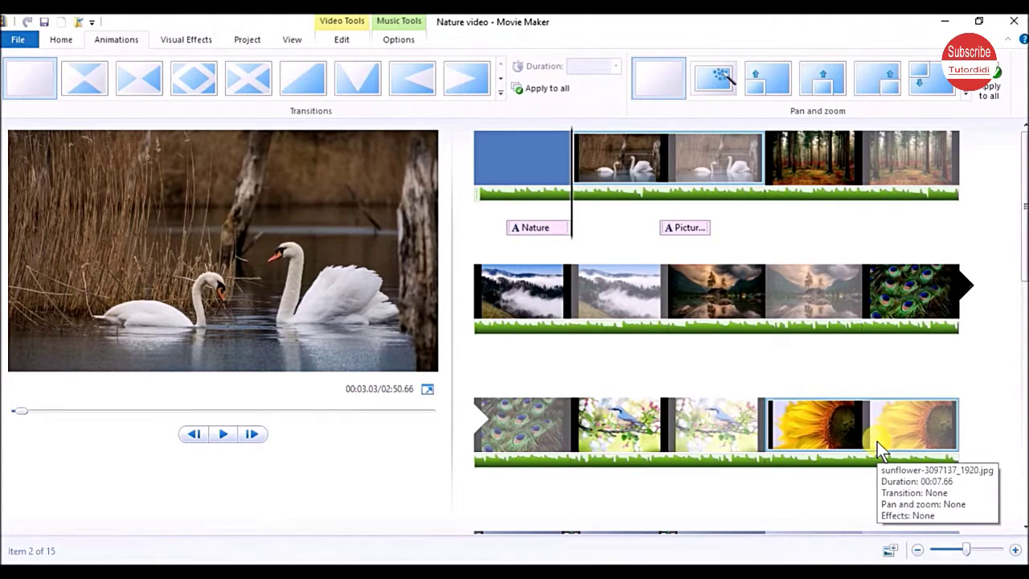
pyautogui.press('Right')
pyautogui.press('Right')
pyautogui.press('Right')
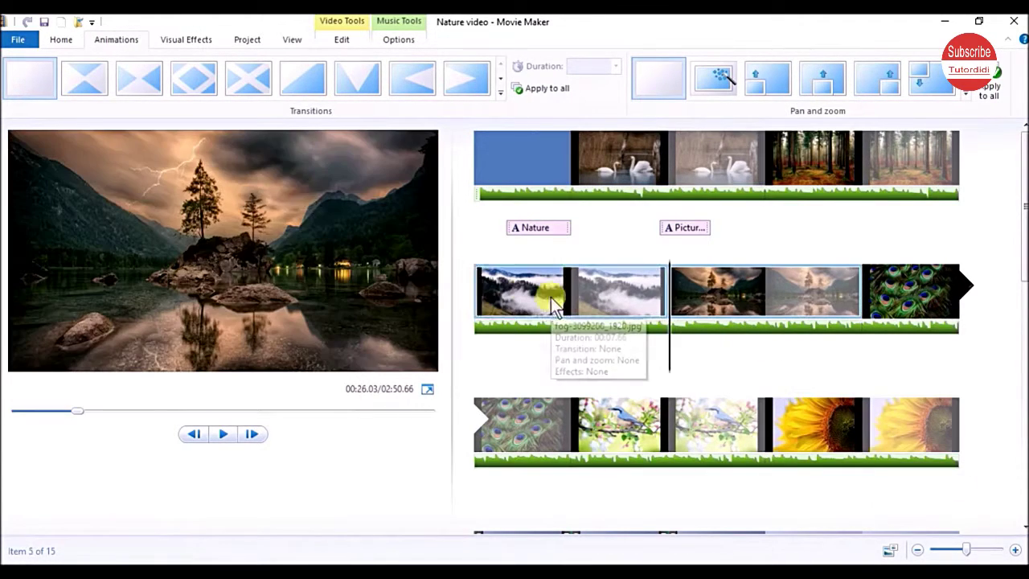
# - Select all clips, apply the Automatic pan and zoom effect to them and preview the result
pyautogui.click(75, 43)
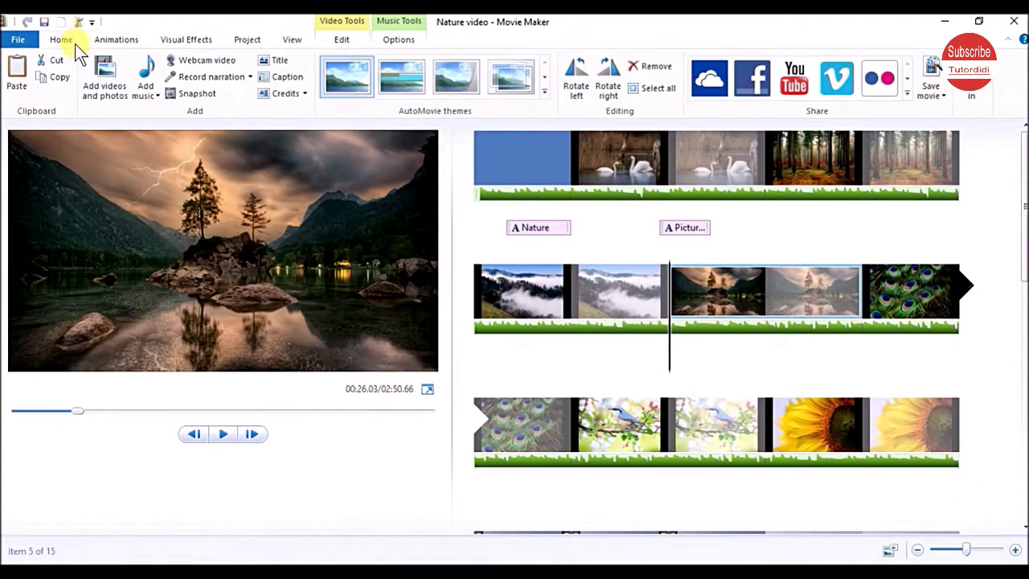
pyautogui.click(651, 88)
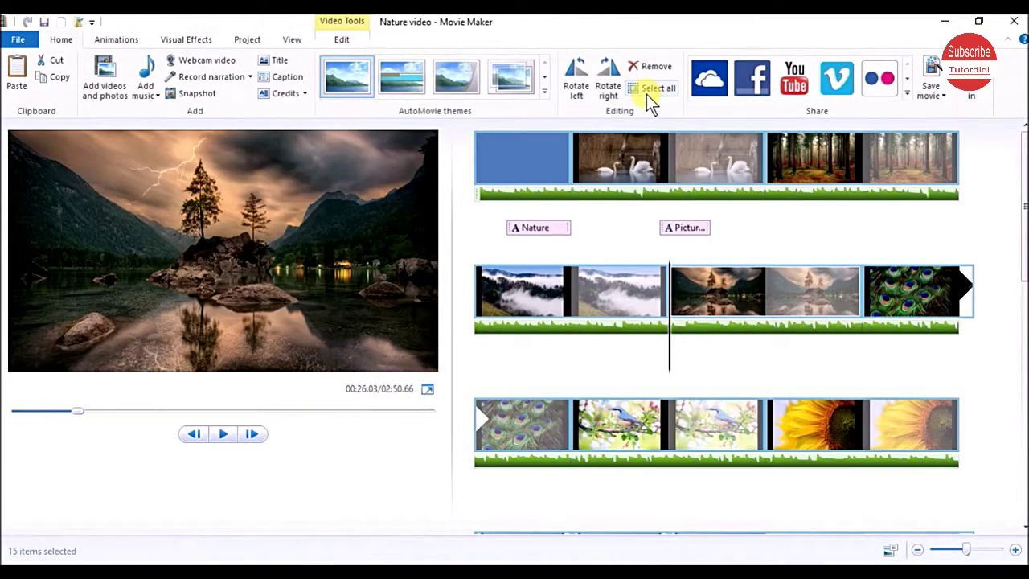
pyautogui.click(135, 42)
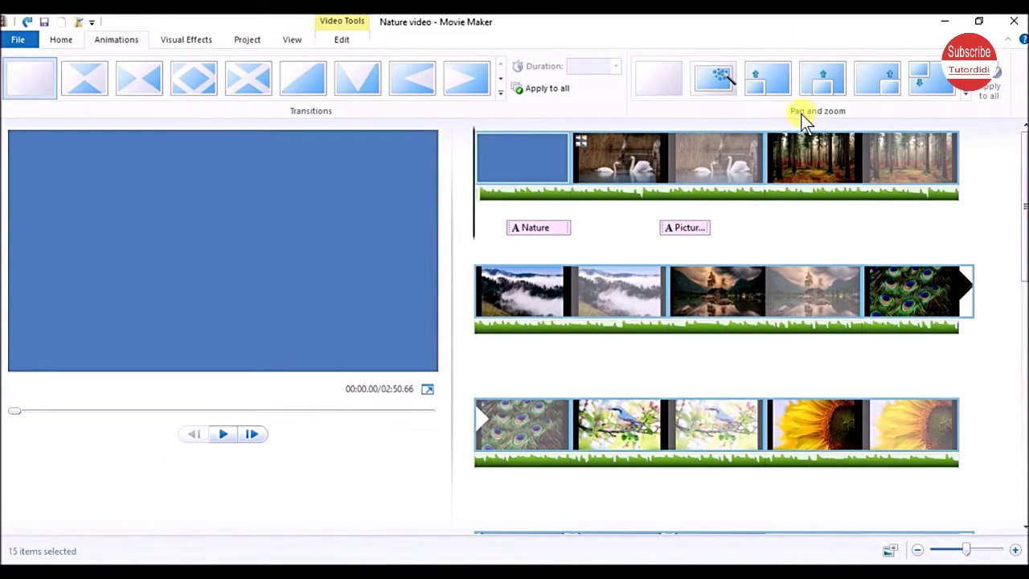
pyautogui.click(714, 80)
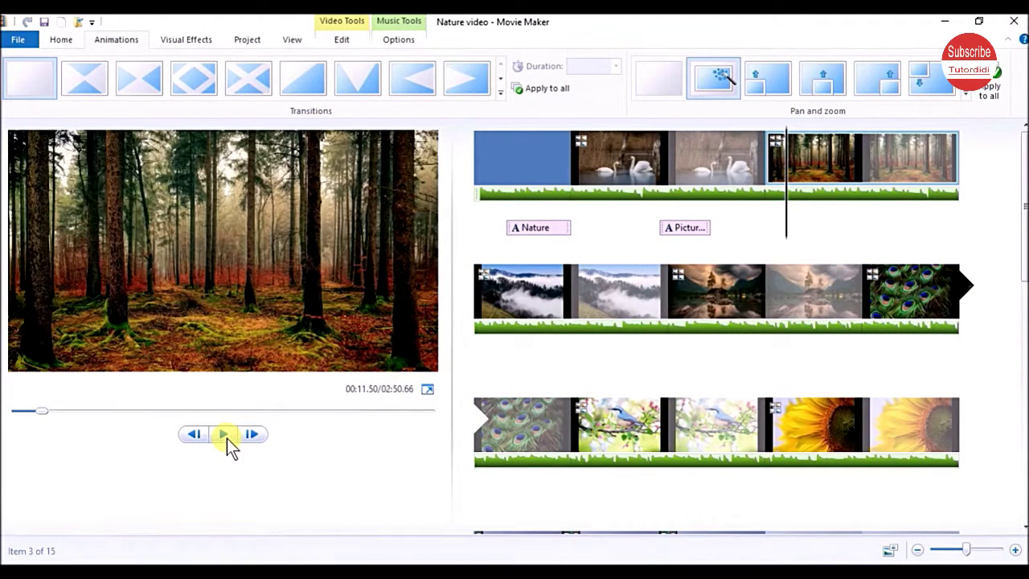
pyautogui.click(226, 438)
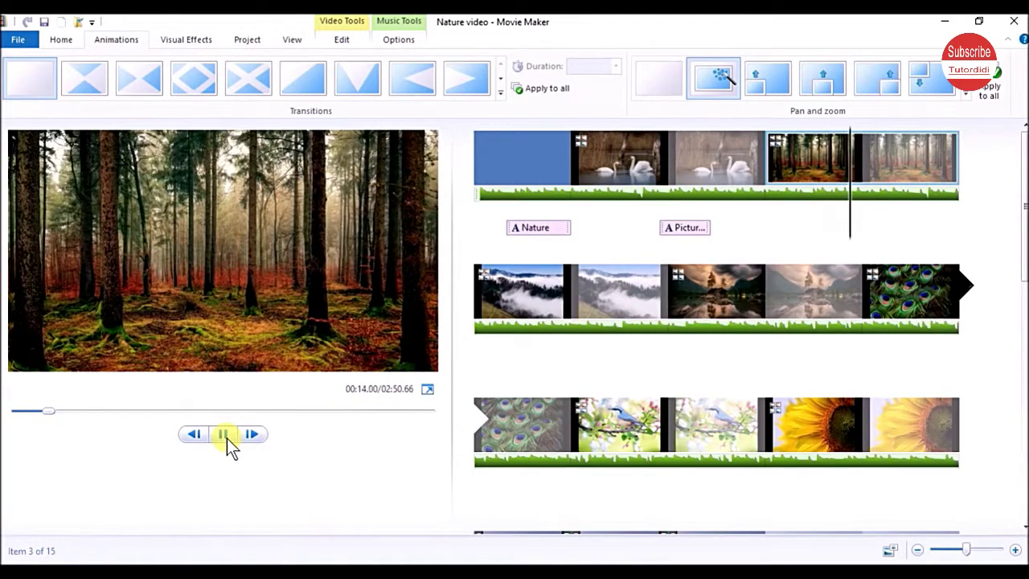
# - Preview the pan and zoom effect on the misty mountain photo
pyautogui.click(540, 295)
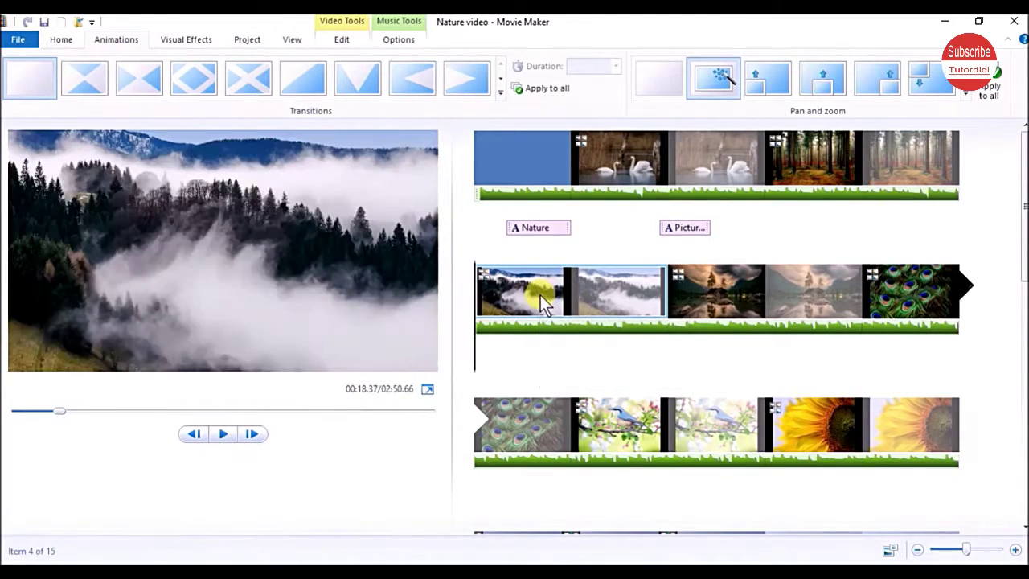
pyautogui.click(228, 433)
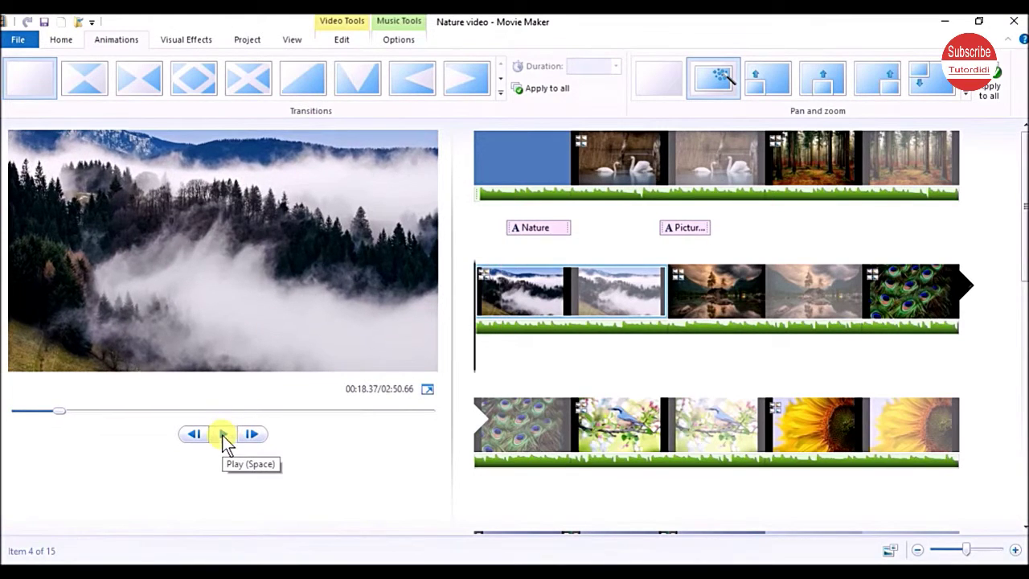
pyautogui.click(222, 435)
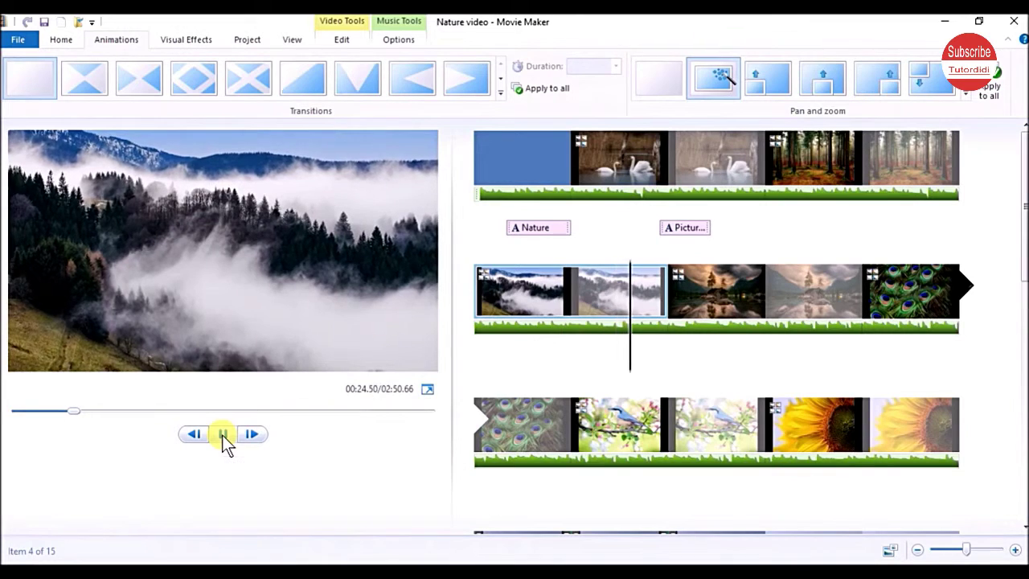
# - Remove the pan and zoom effect from the swan photo and return to the start of the project
pyautogui.click(591, 250)
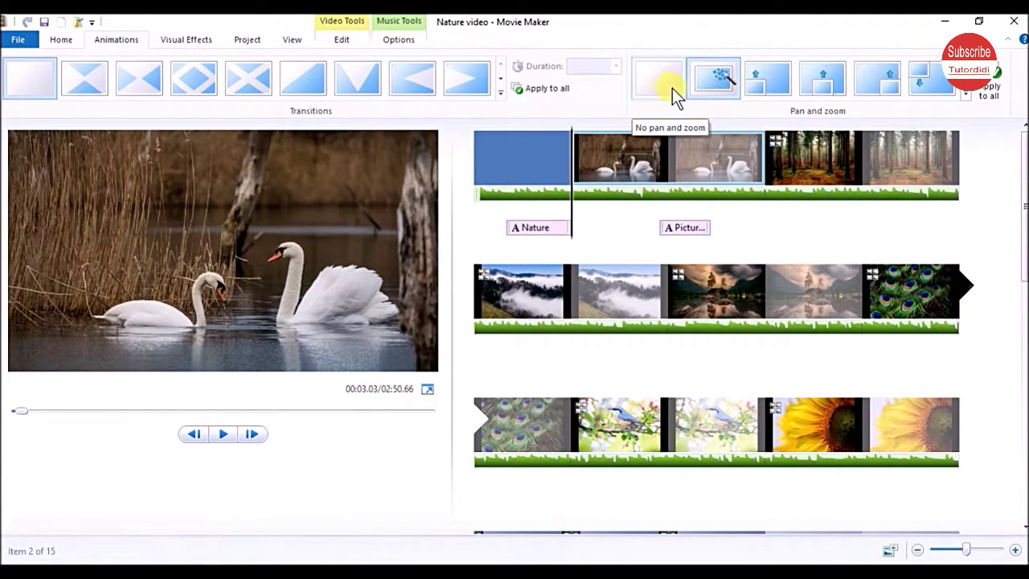
pyautogui.click(670, 89)
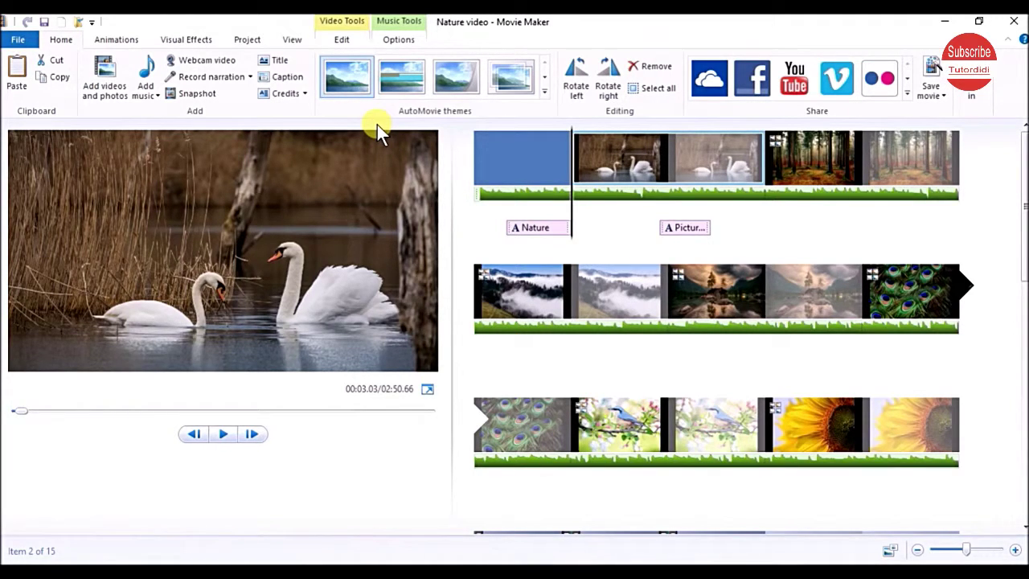
pyautogui.press('Home')
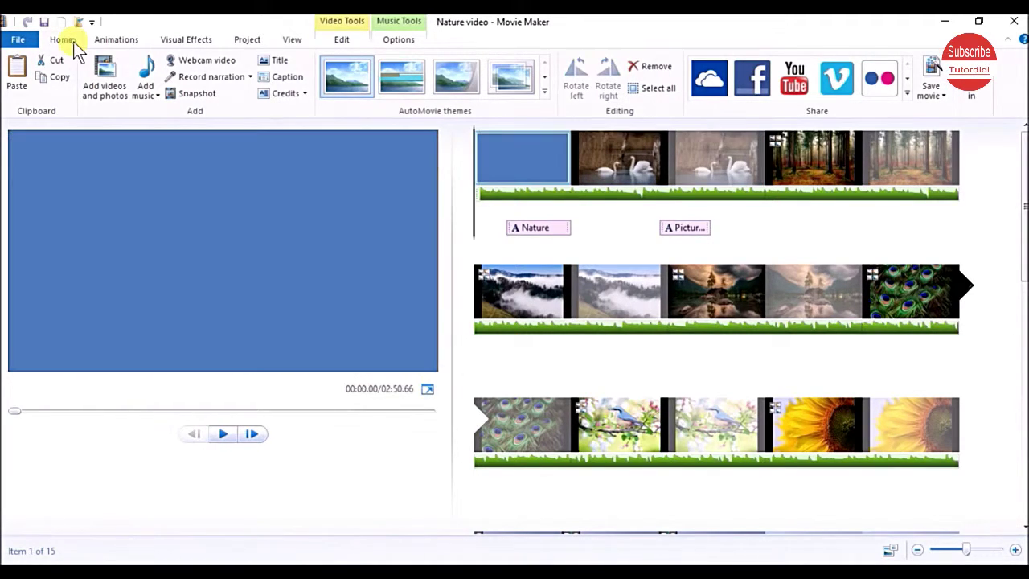
# - Give the forest photo the blue-toned visual effect from the Black and white group
pyautogui.click(192, 39)
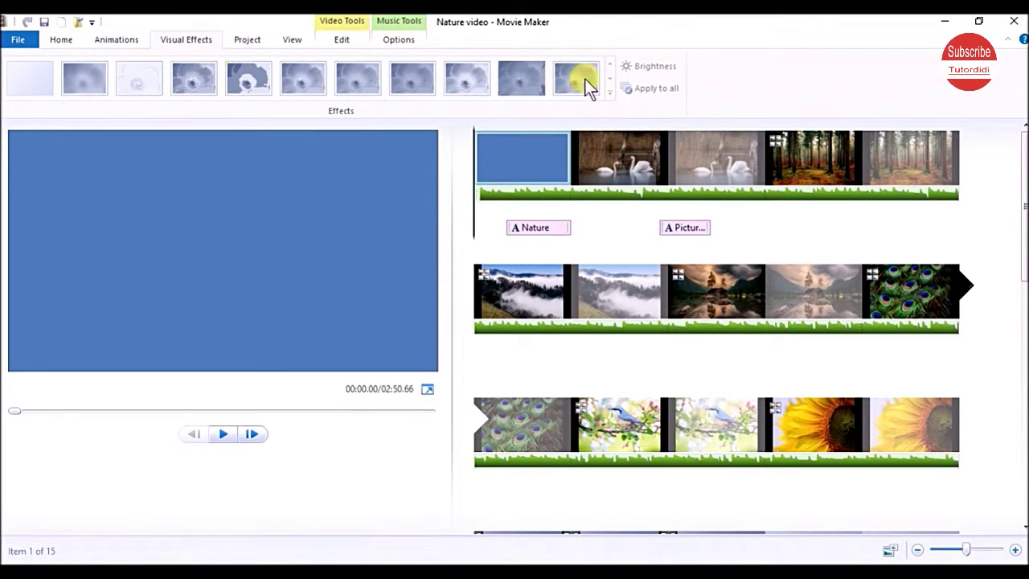
pyautogui.click(794, 155)
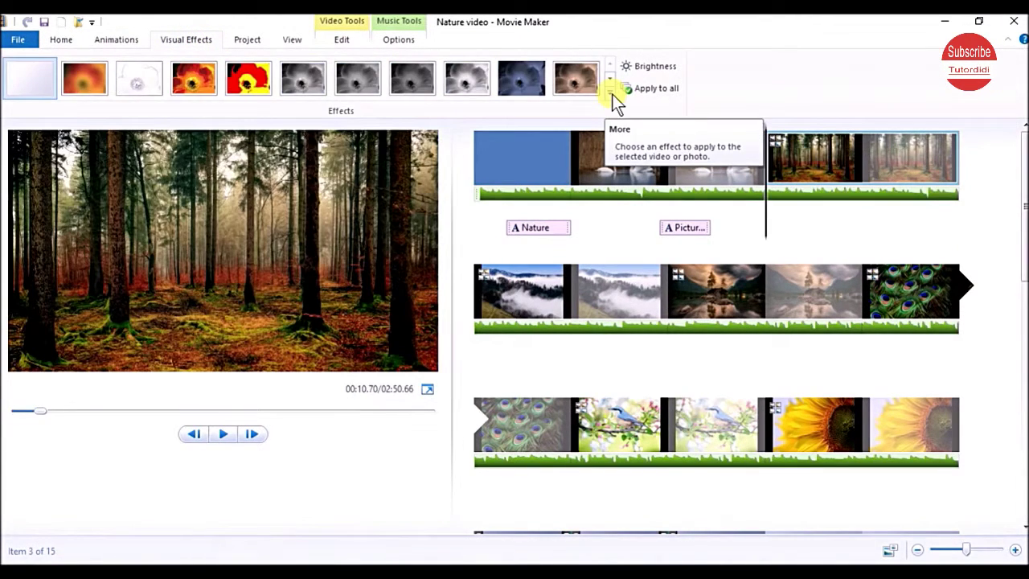
pyautogui.click(612, 95)
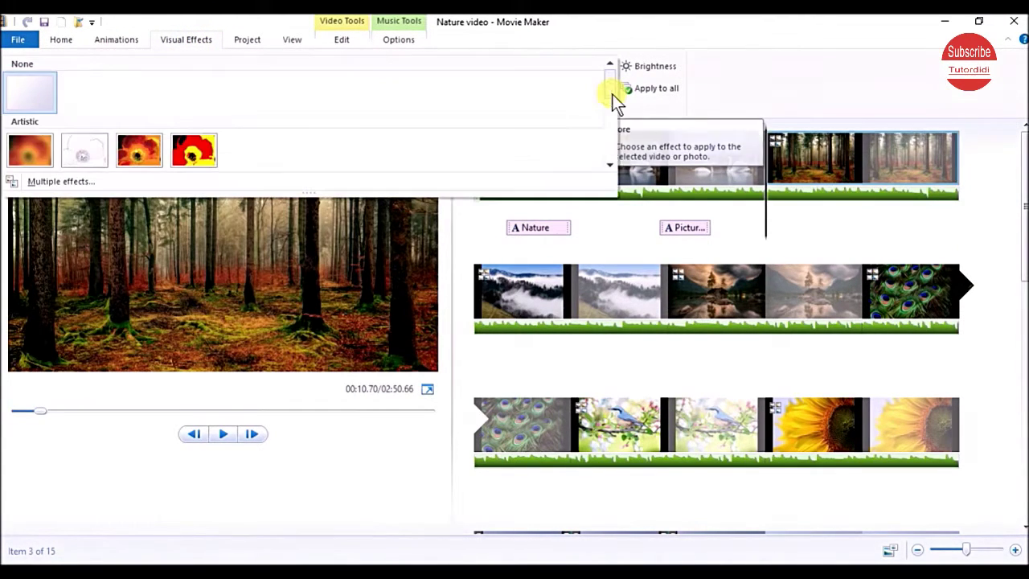
pyautogui.click(612, 163)
pyautogui.click(612, 163)
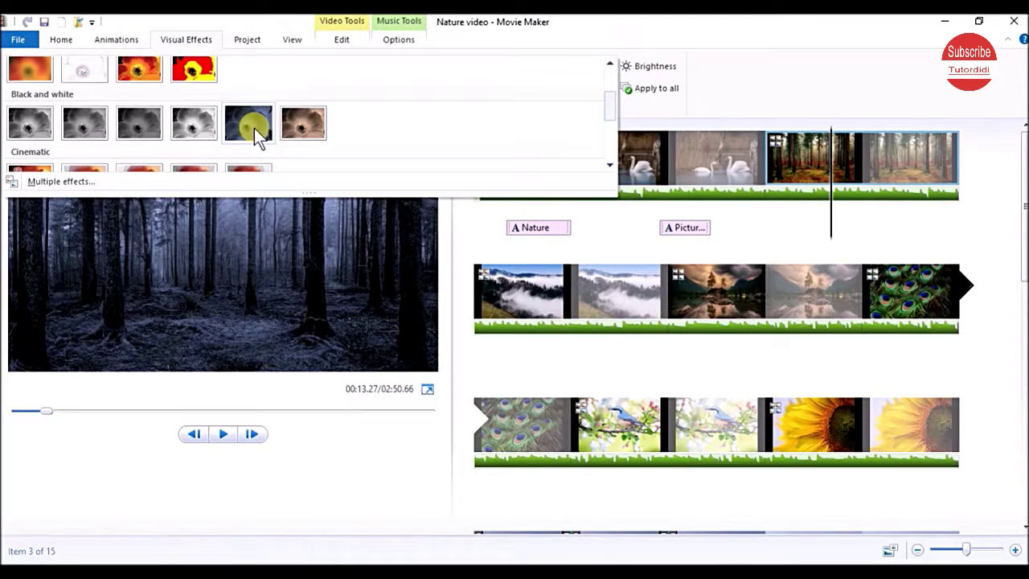
pyautogui.click(254, 128)
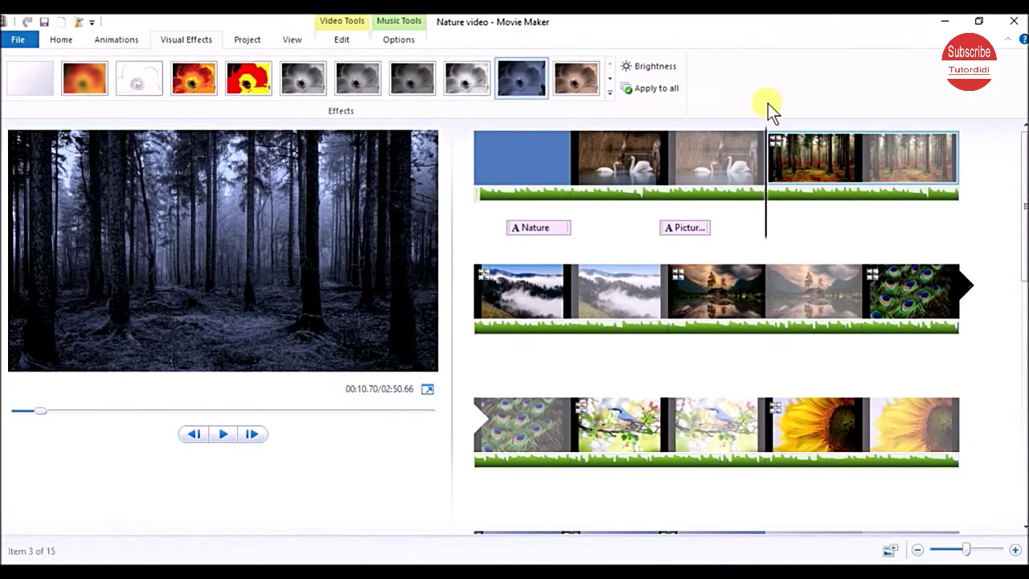
# - Brighten the forest photo slightly and apply its visual effect to all items in the project
pyautogui.click(658, 67)
pyautogui.moveTo(648, 83); pyautogui.dragTo(659, 104)
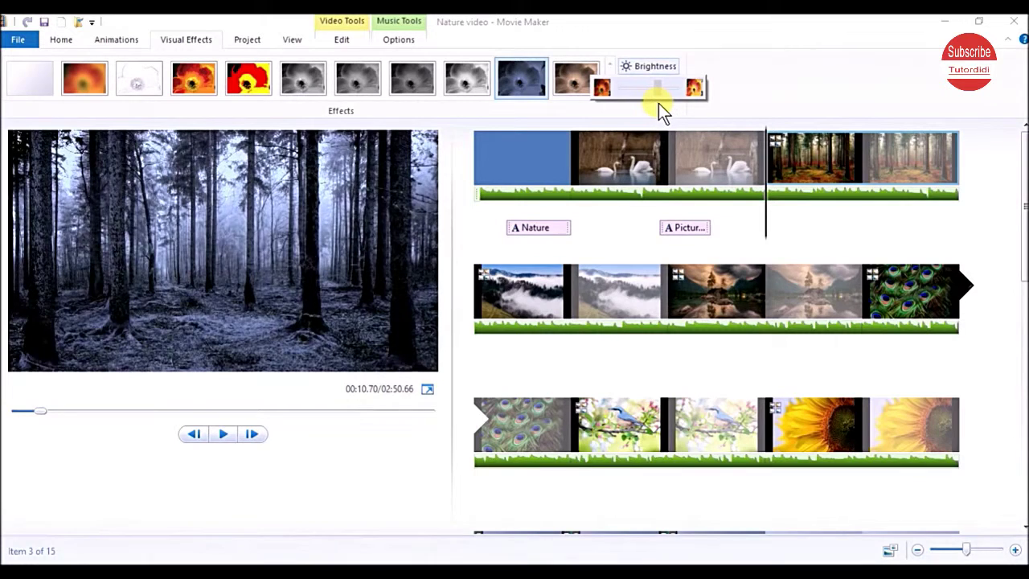
pyautogui.click(779, 97)
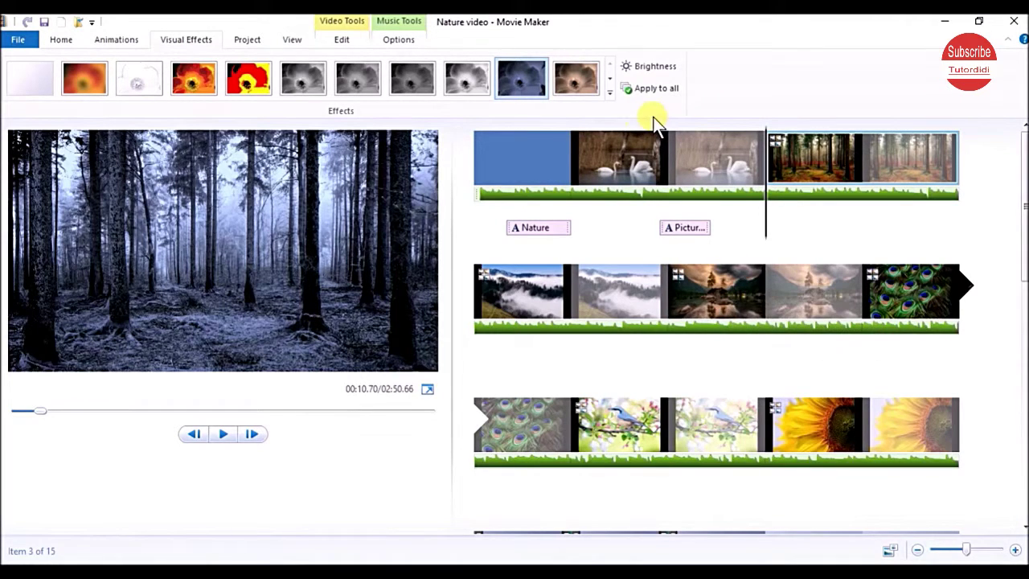
pyautogui.click(655, 88)
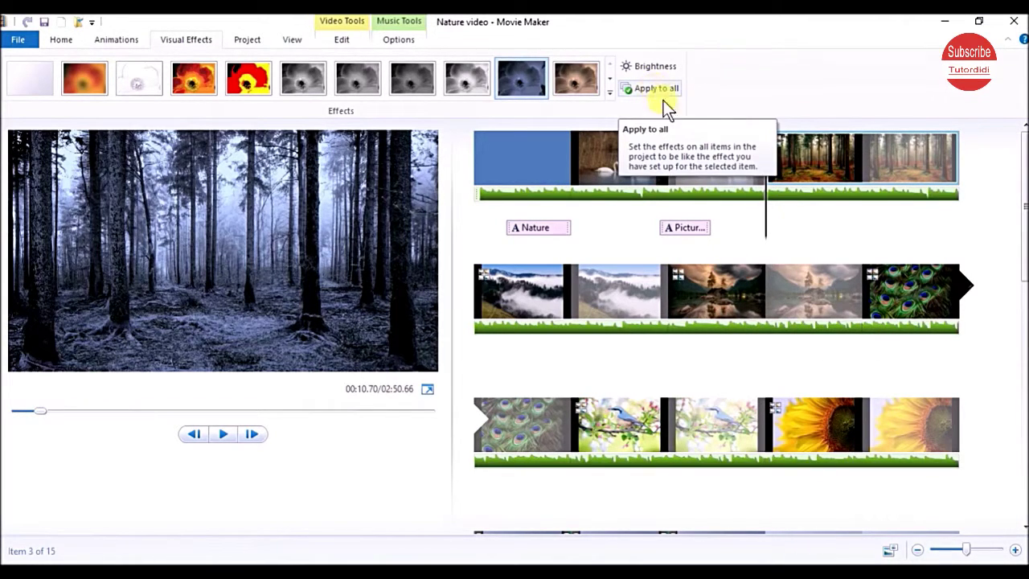
# - Preview the visual effect on the misty mountain photo
pyautogui.click(511, 268)
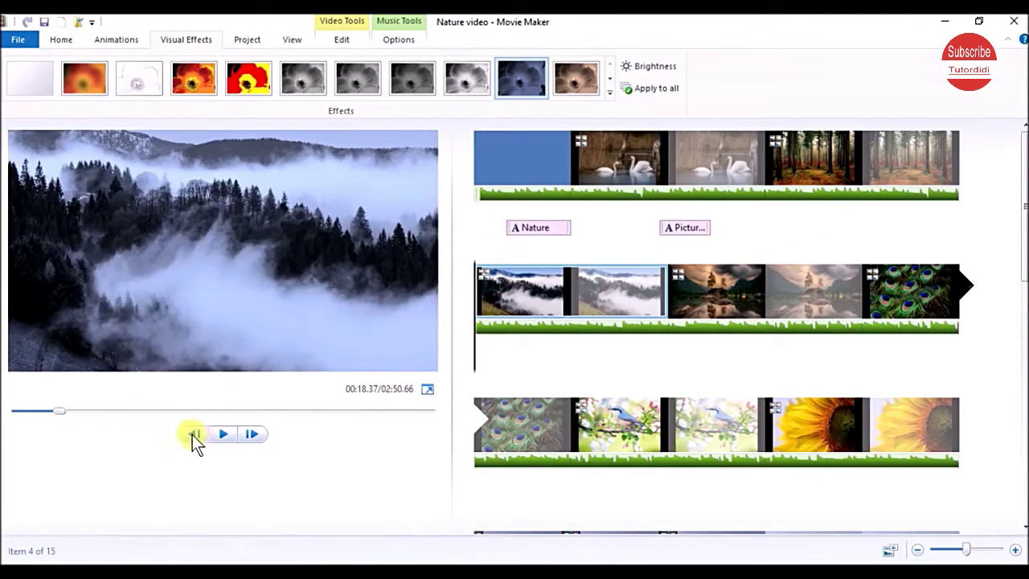
pyautogui.click(222, 435)
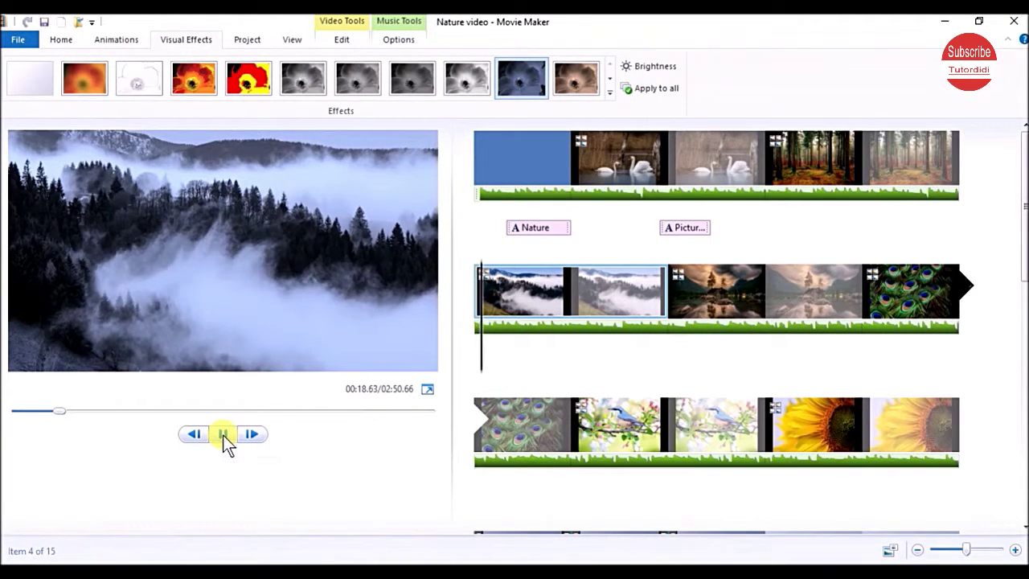
pyautogui.click(222, 435)
# - Open the multiple effects settings for the mountain lake video clip and add the Cinematic effect
pyautogui.click(1019, 347)
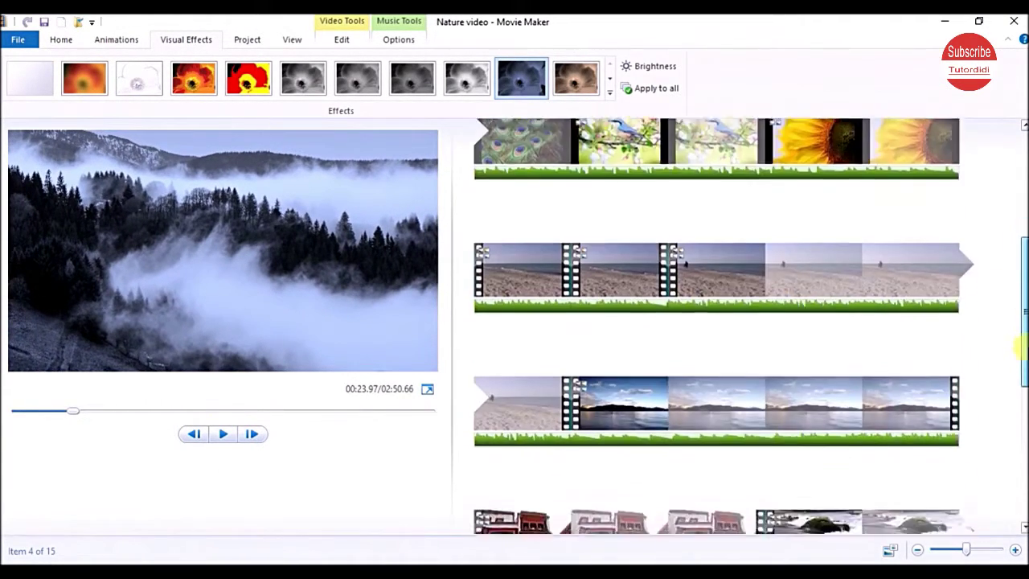
pyautogui.scroll(-2, 1019, 347)
pyautogui.click(599, 275)
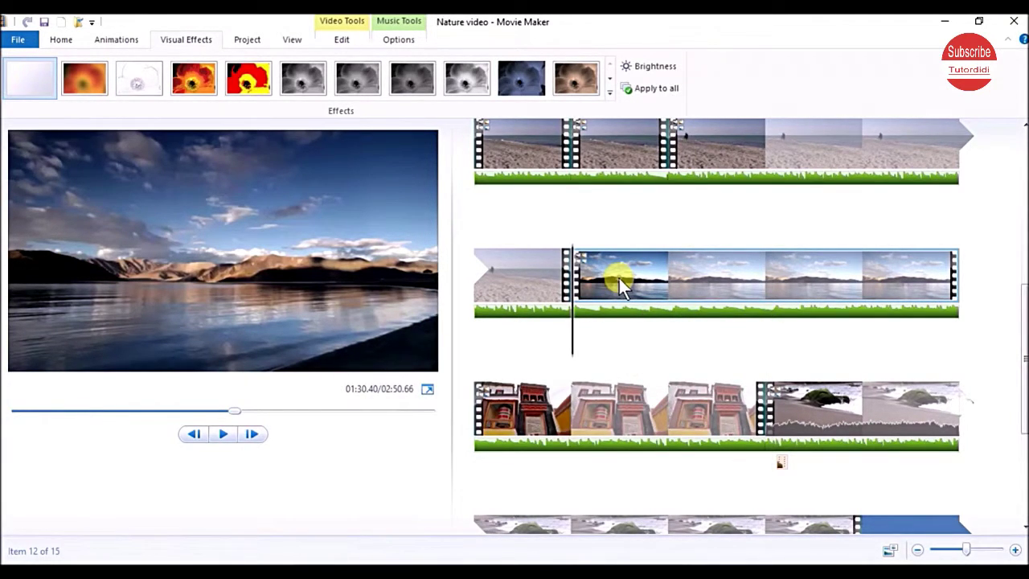
pyautogui.click(609, 97)
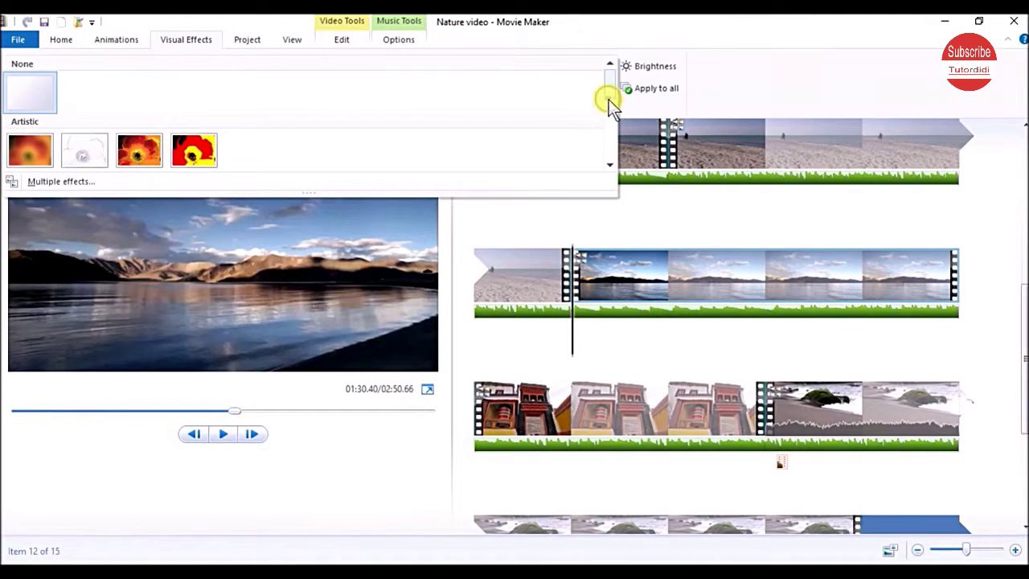
pyautogui.click(91, 181)
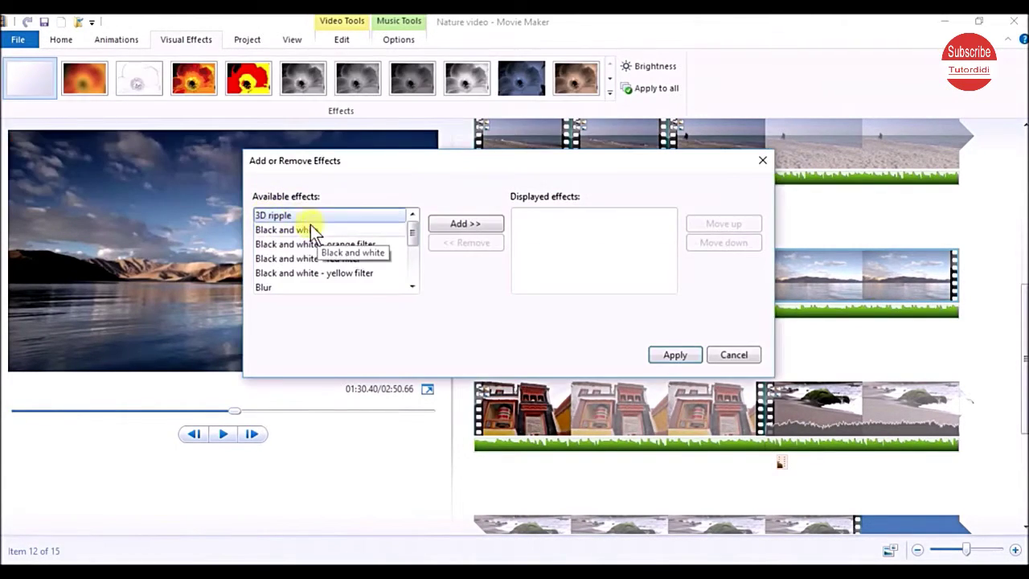
pyautogui.click(414, 286)
pyautogui.click(413, 287)
pyautogui.click(412, 287)
pyautogui.click(413, 287)
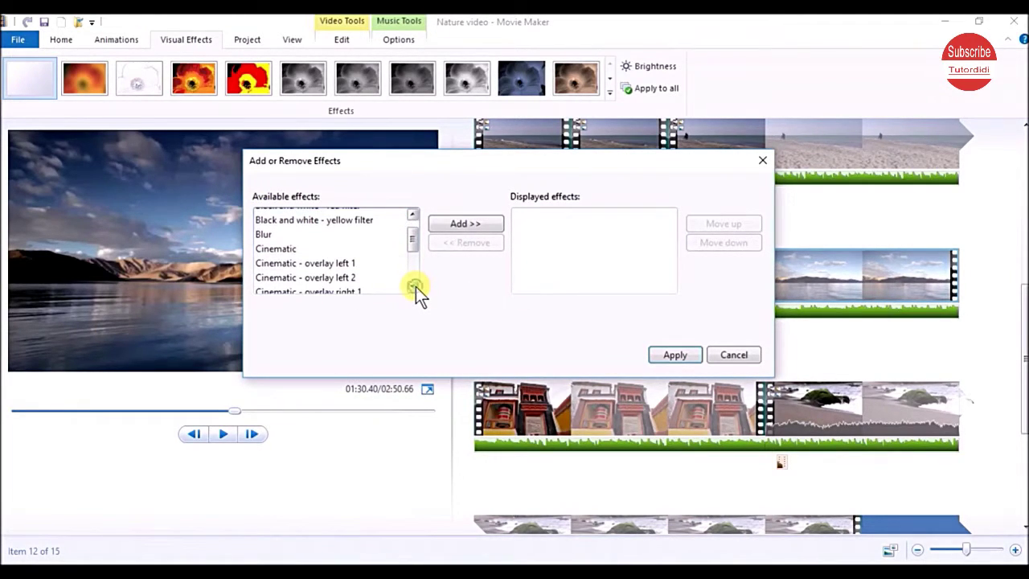
pyautogui.click(280, 251)
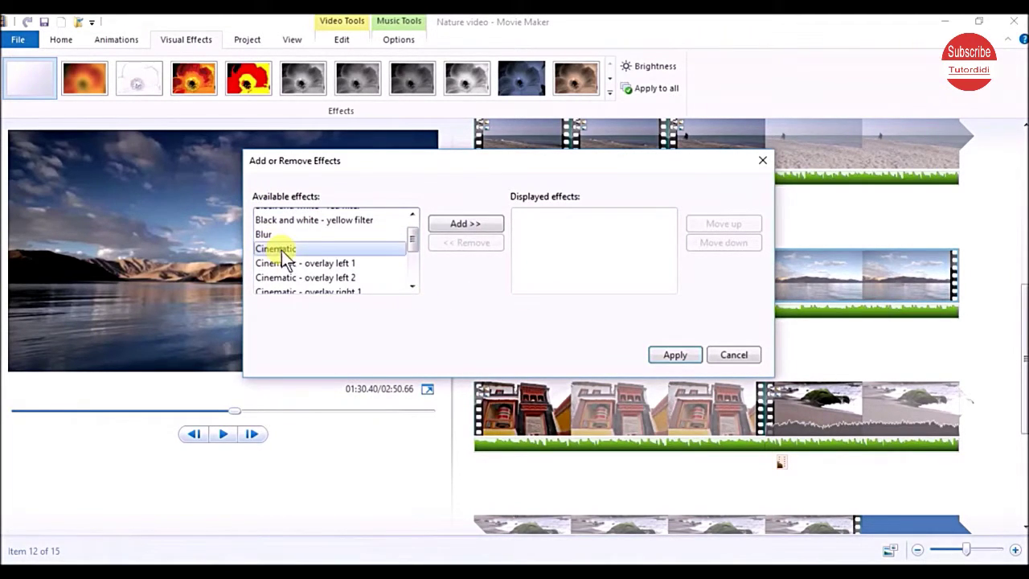
pyautogui.click(475, 229)
# - Add the Hue - cycle entire color spectrum effect to the lake clip's displayed effects
pyautogui.click(415, 273)
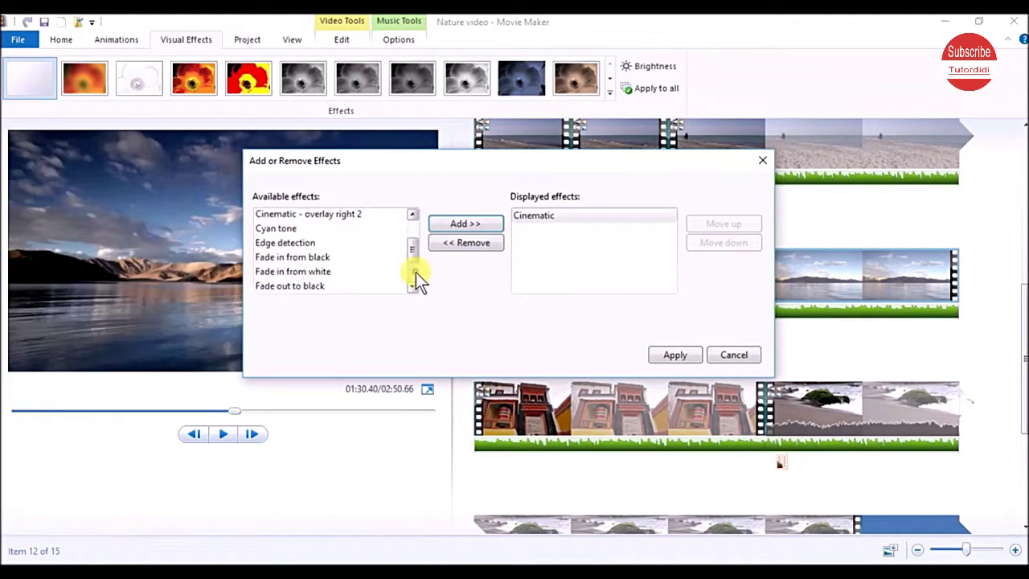
pyautogui.click(412, 285)
pyautogui.click(412, 285)
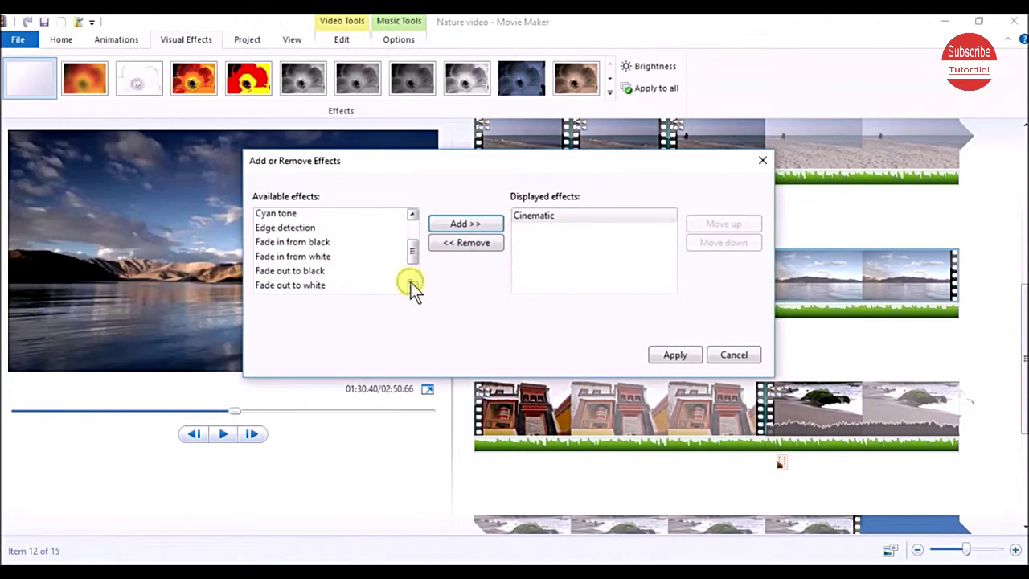
pyautogui.click(412, 285)
pyautogui.click(412, 286)
pyautogui.click(411, 283)
pyautogui.click(379, 263)
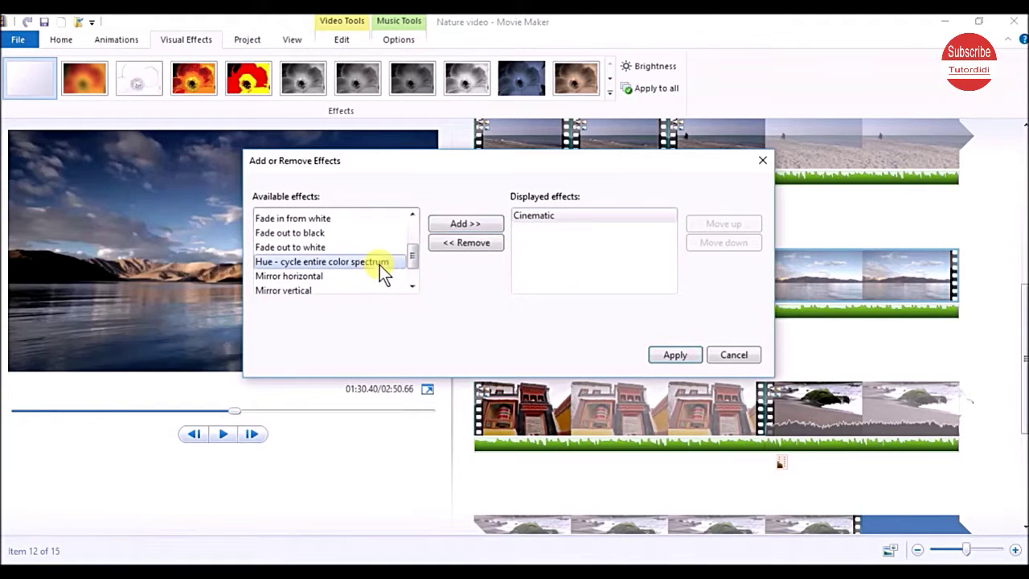
pyautogui.click(473, 222)
# - Add Fade out to black to the lake clip's displayed effects and remove it again
pyautogui.click(314, 232)
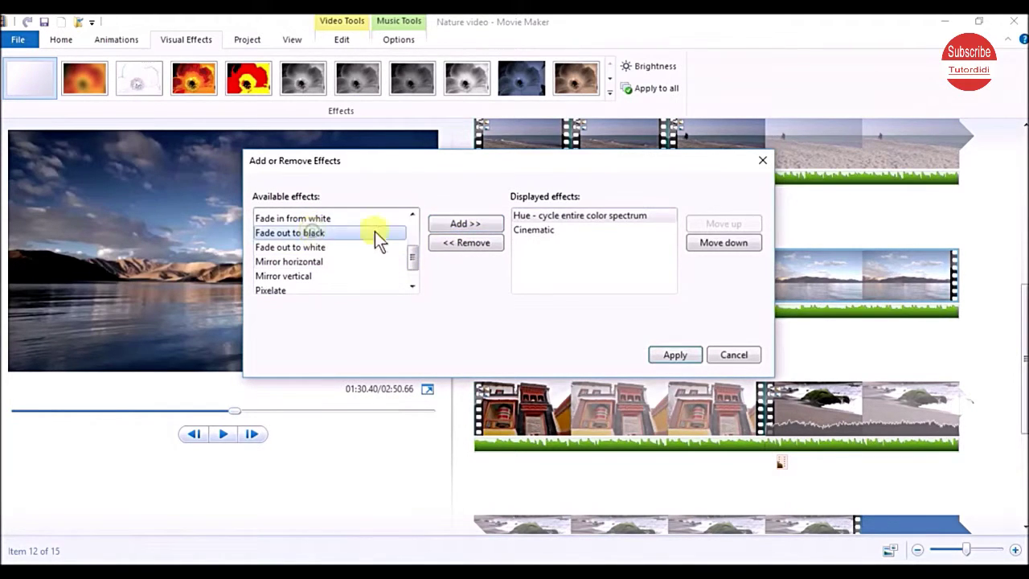
pyautogui.click(465, 224)
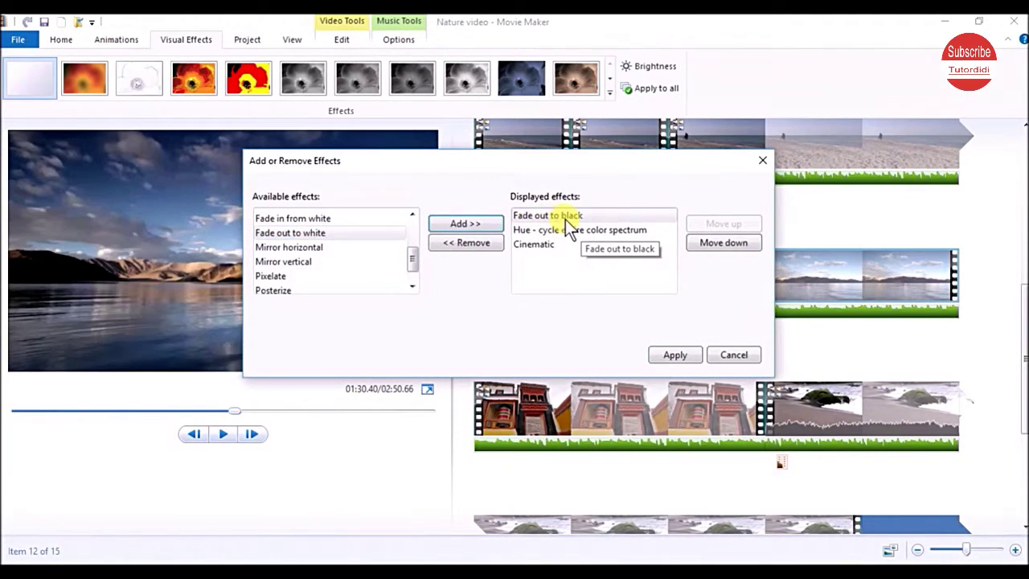
pyautogui.click(565, 216)
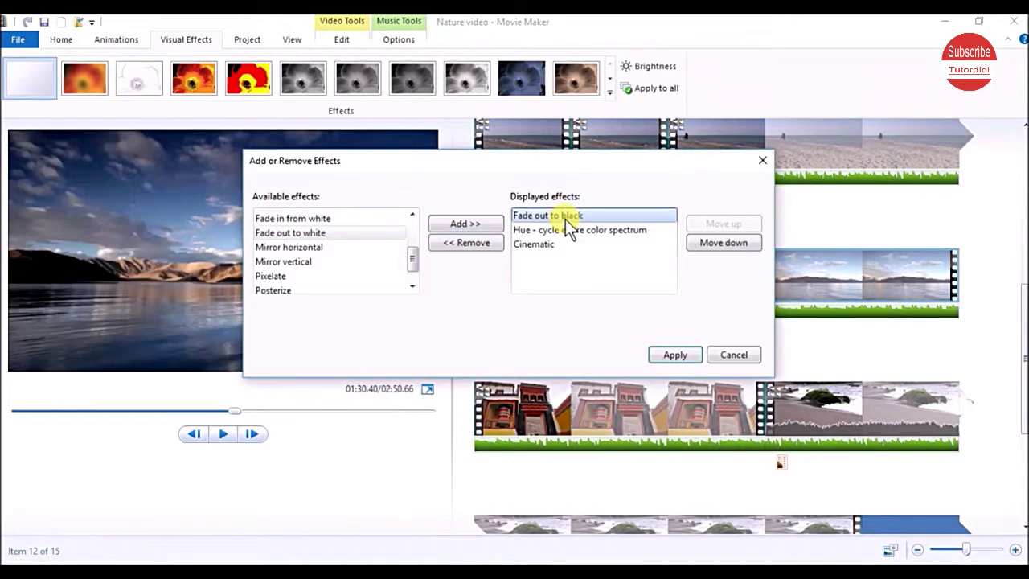
pyautogui.click(459, 245)
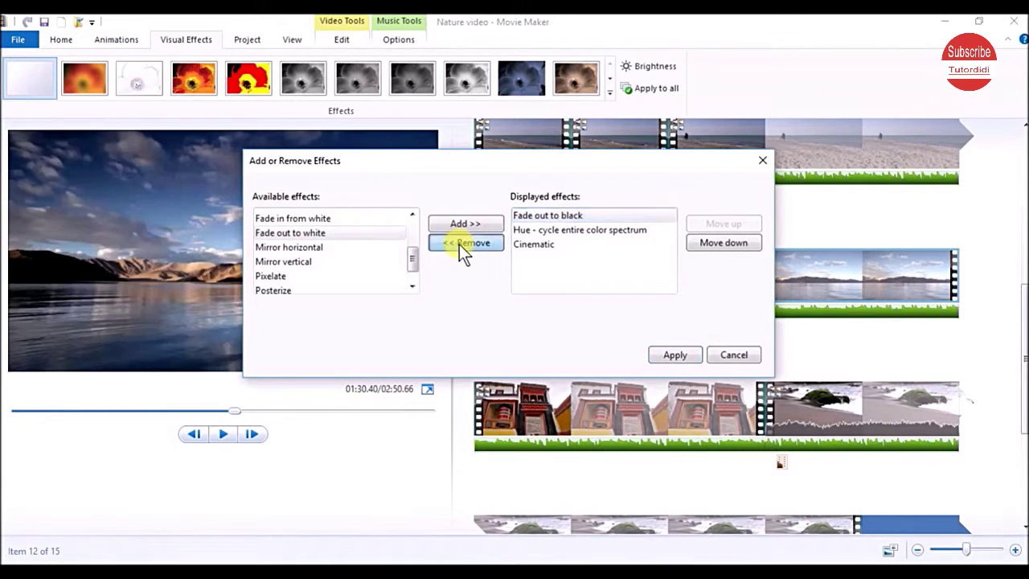
# - Apply the chosen effects to the lake clip and play it to preview them
pyautogui.click(673, 355)
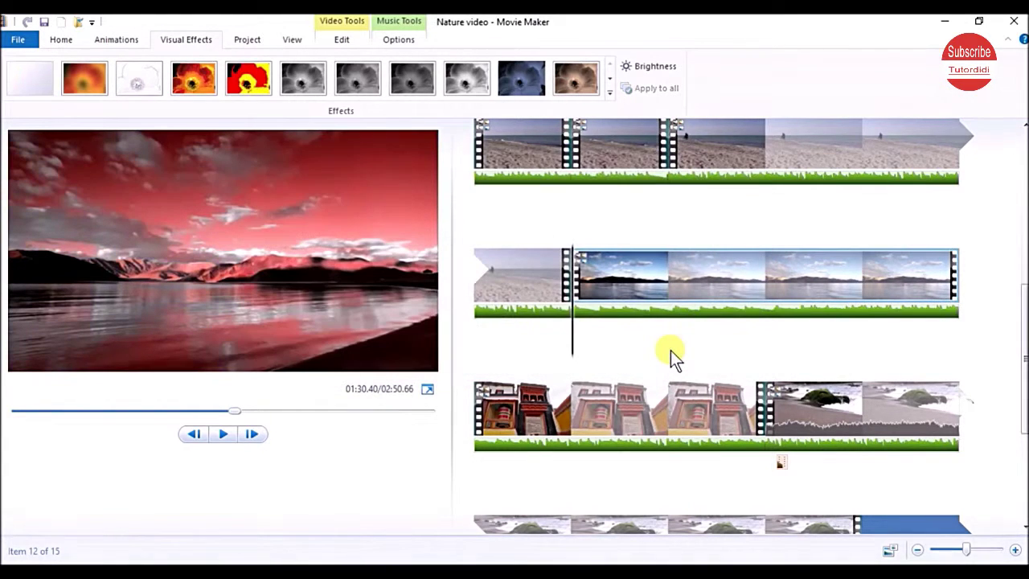
pyautogui.click(225, 433)
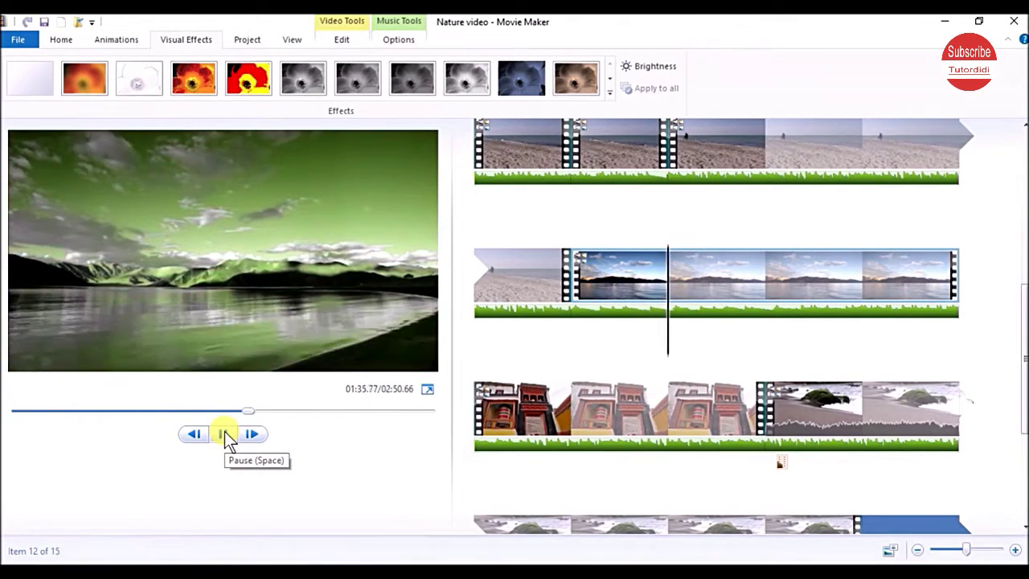
# - Remove all visual effects from the mountain lake video clip
pyautogui.click(610, 274)
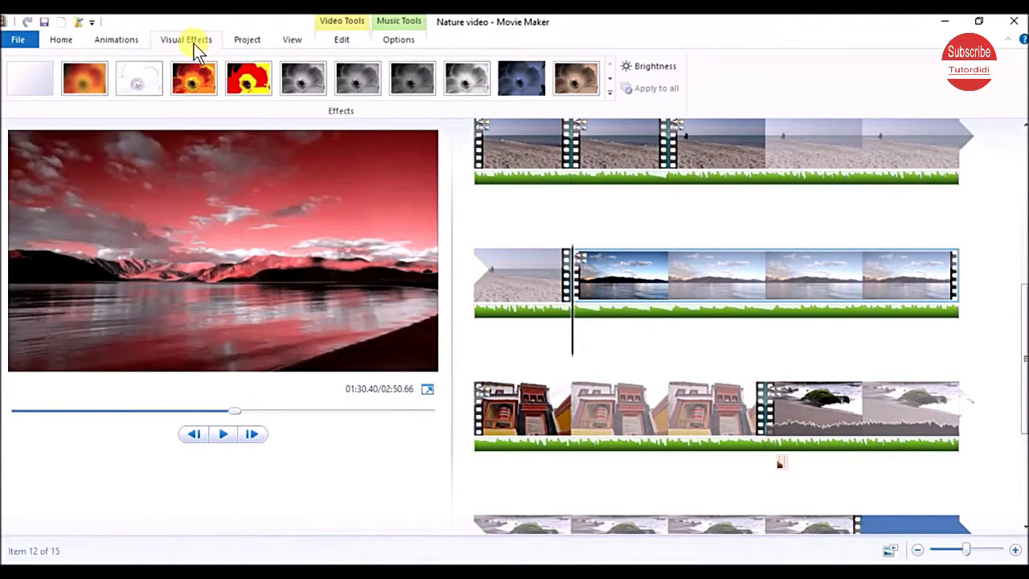
pyautogui.click(24, 85)
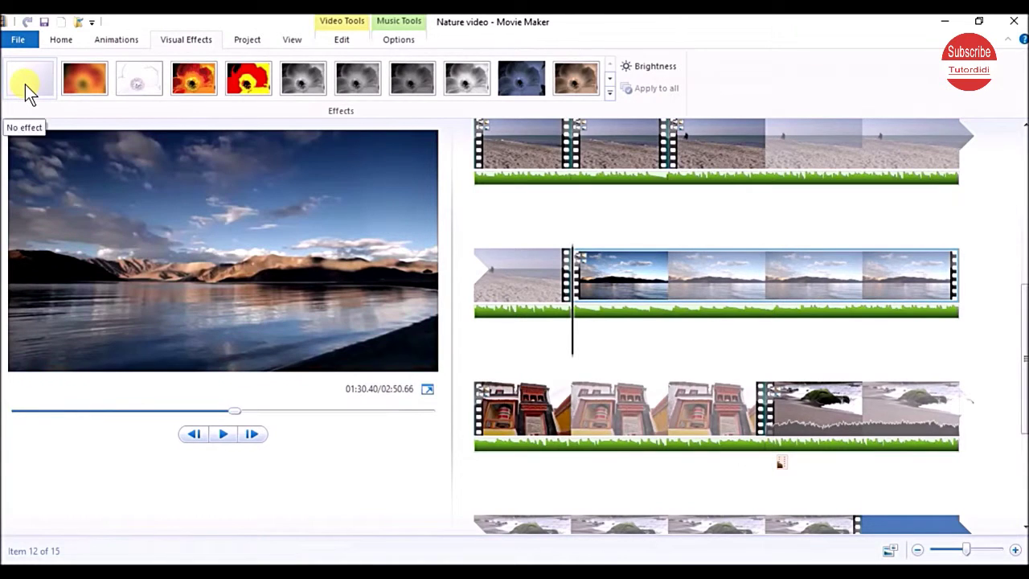
pyautogui.click(25, 84)
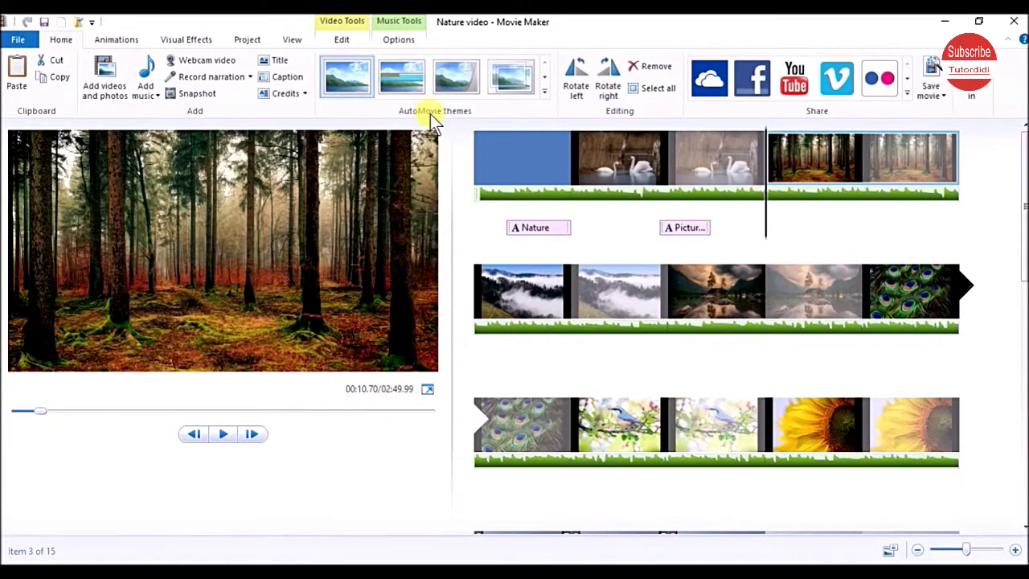
# - Apply the Cinematic AutoMovie theme to the project and play the movie to preview it
pyautogui.click(544, 94)
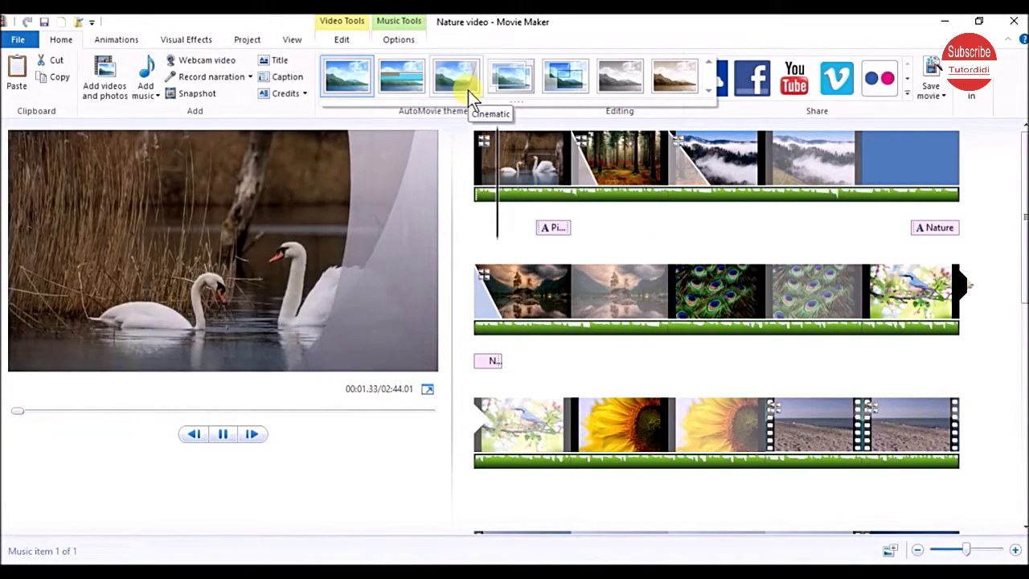
pyautogui.click(468, 90)
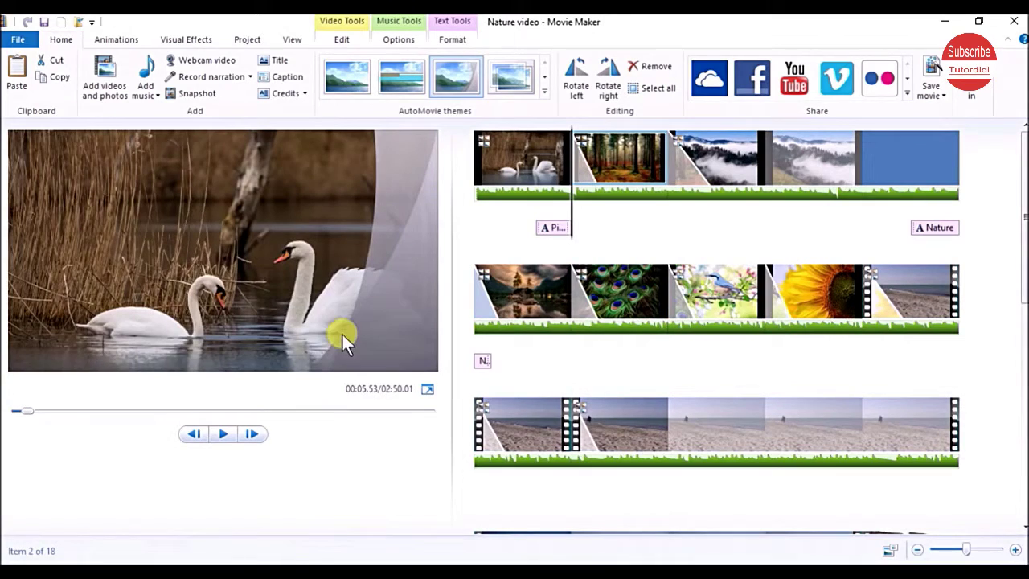
pyautogui.click(229, 432)
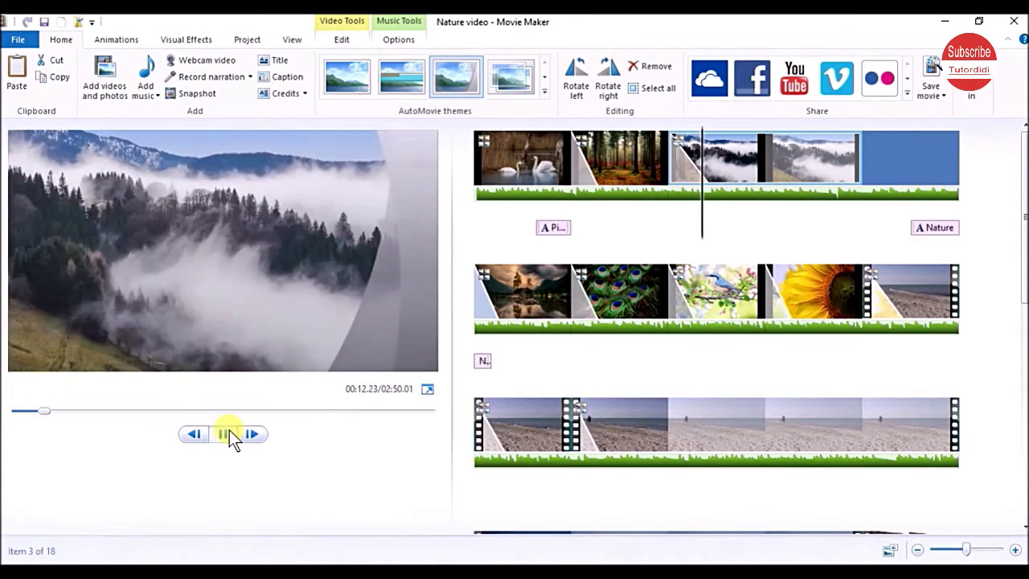
pyautogui.click(229, 431)
# - Rotate the mountain lake clip left until it is upside down and play it to preview the rotation
pyautogui.click(558, 288)
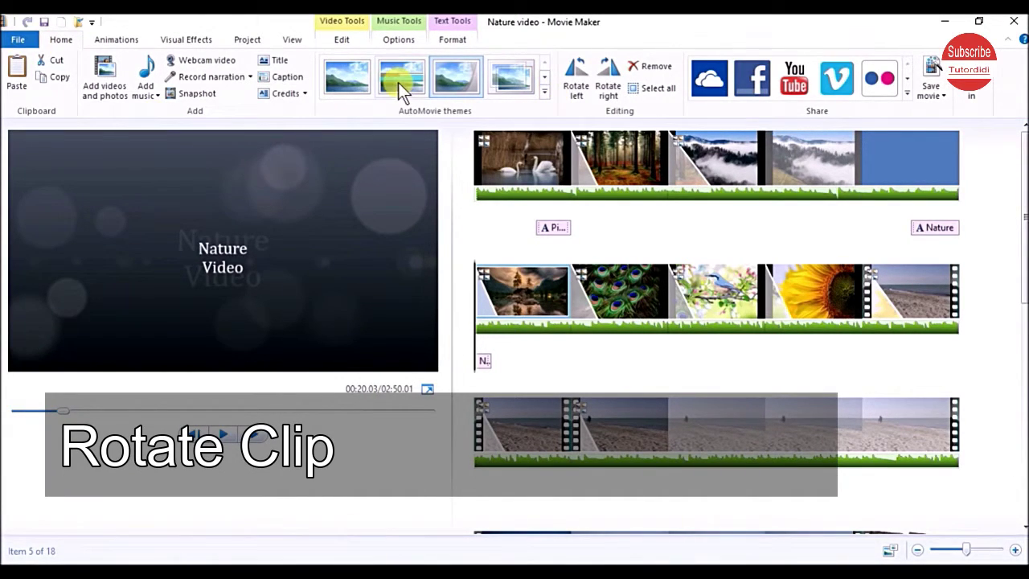
pyautogui.click(578, 88)
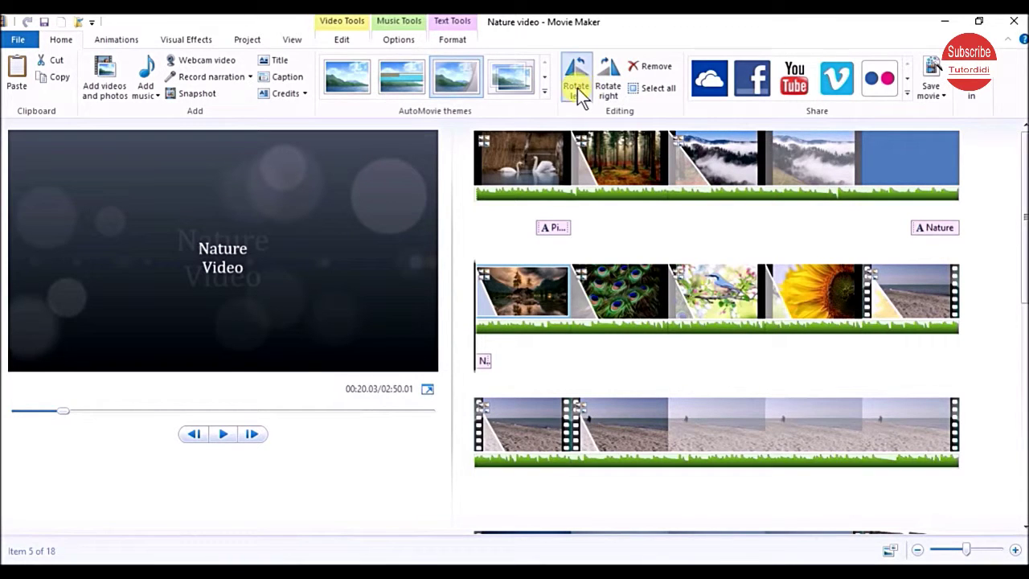
pyautogui.click(223, 435)
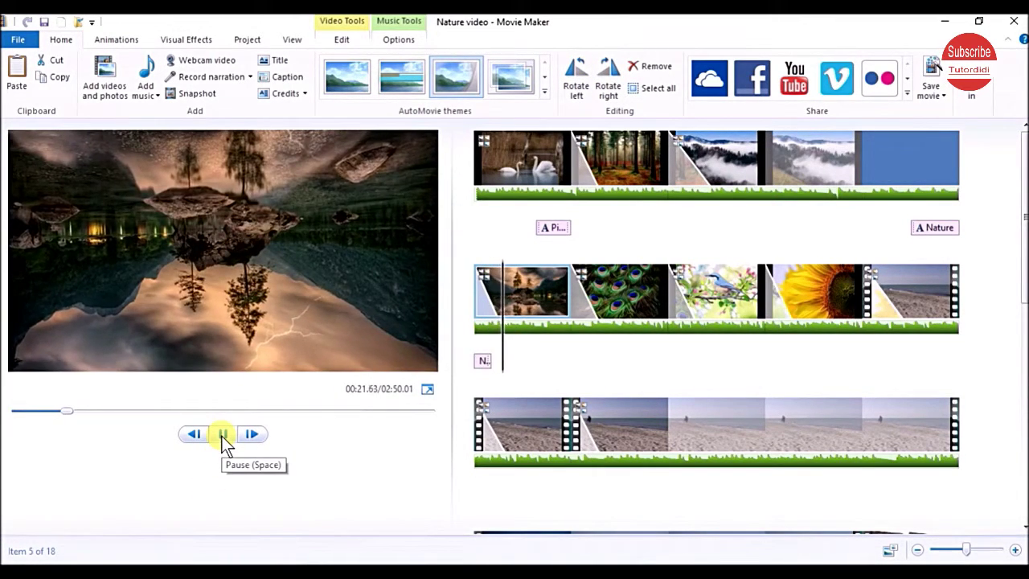
pyautogui.click(223, 435)
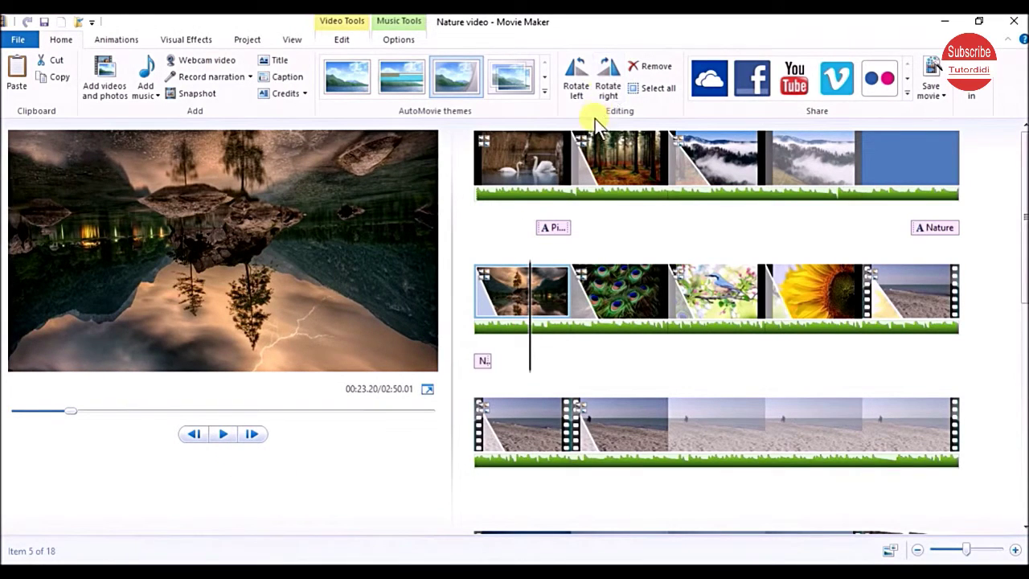
# - Rotate the lake clip right until it is upright, and try one turn left and one back right
pyautogui.click(609, 81)
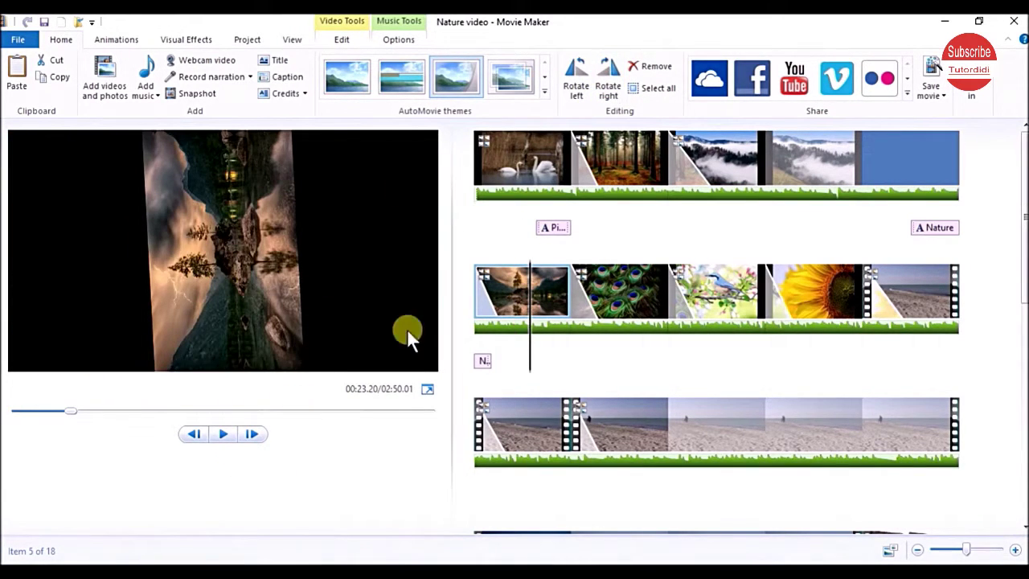
pyautogui.click(611, 85)
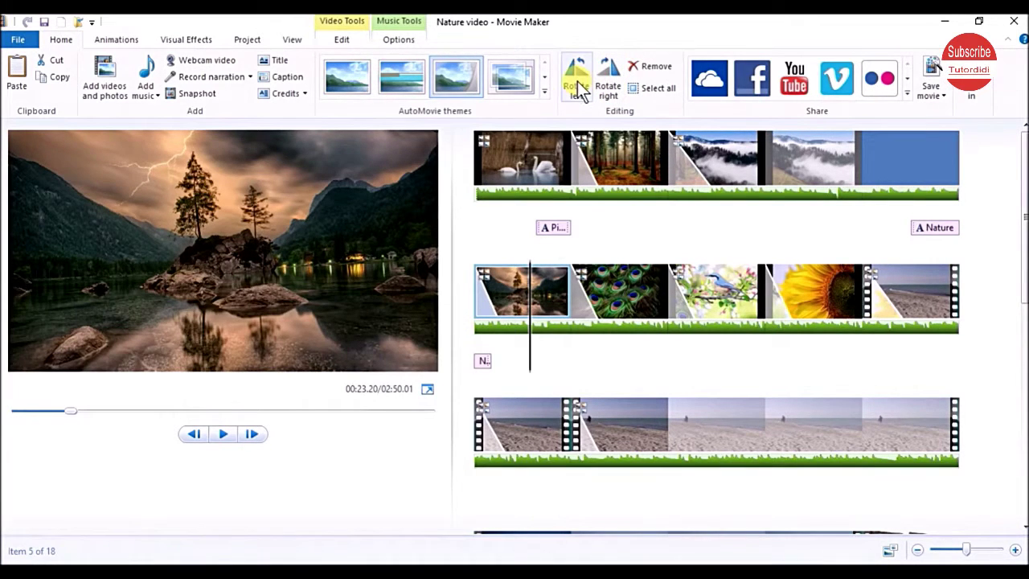
pyautogui.click(577, 81)
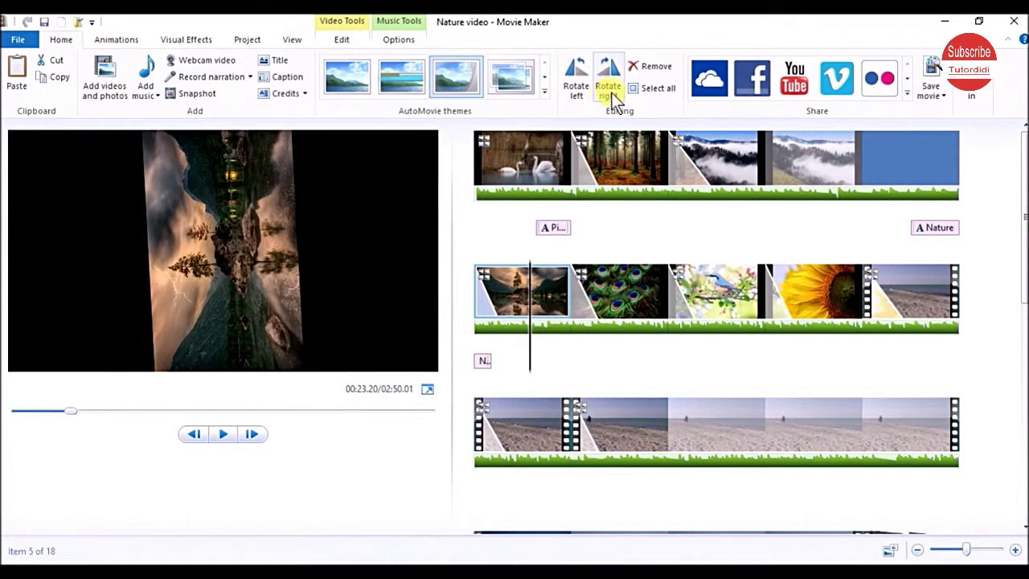
pyautogui.click(612, 90)
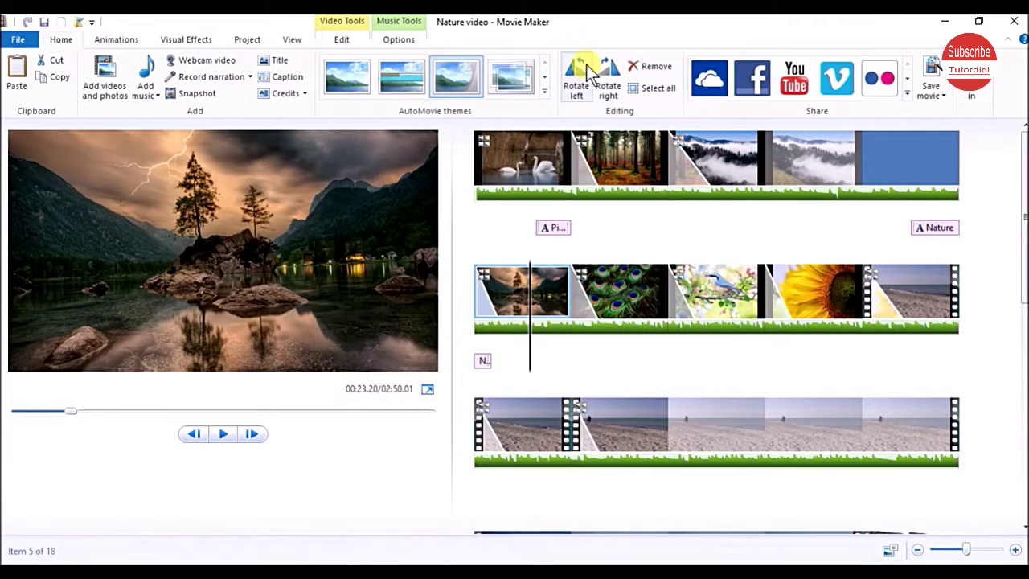
# - Rotate the lake clip left twice and play through to the peacock feather clip
pyautogui.click(586, 64)
pyautogui.click(586, 65)
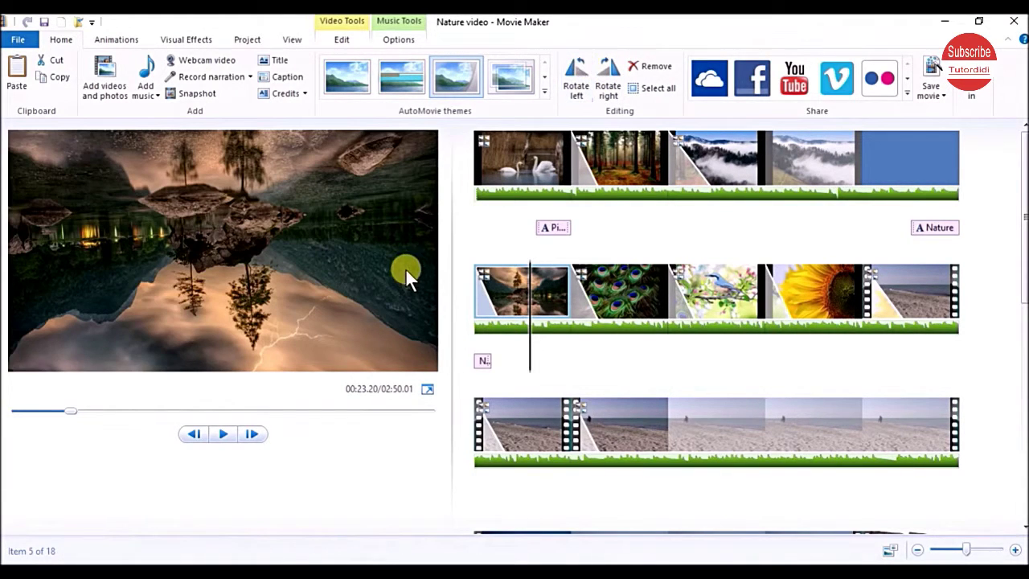
pyautogui.click(225, 439)
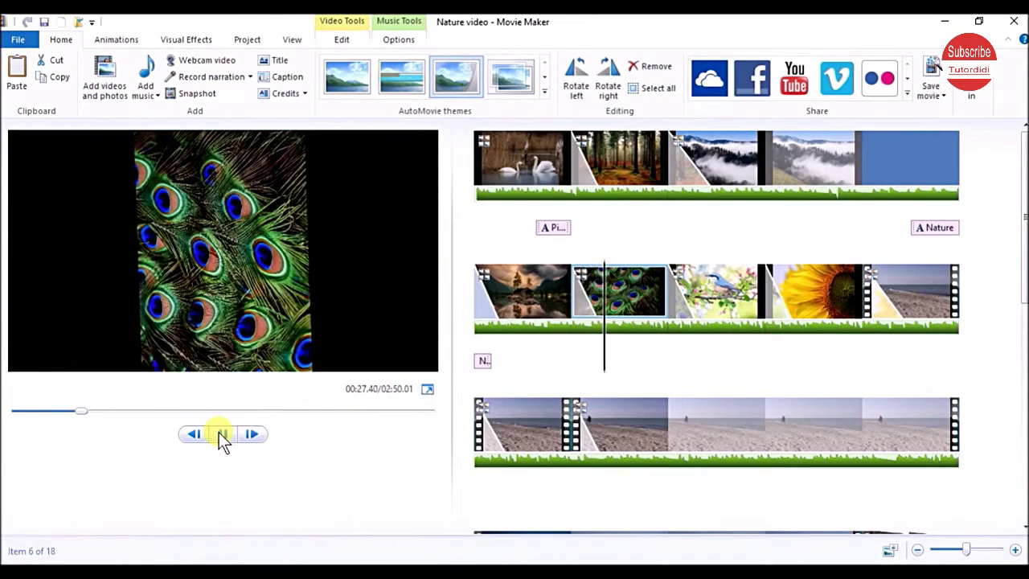
pyautogui.click(219, 434)
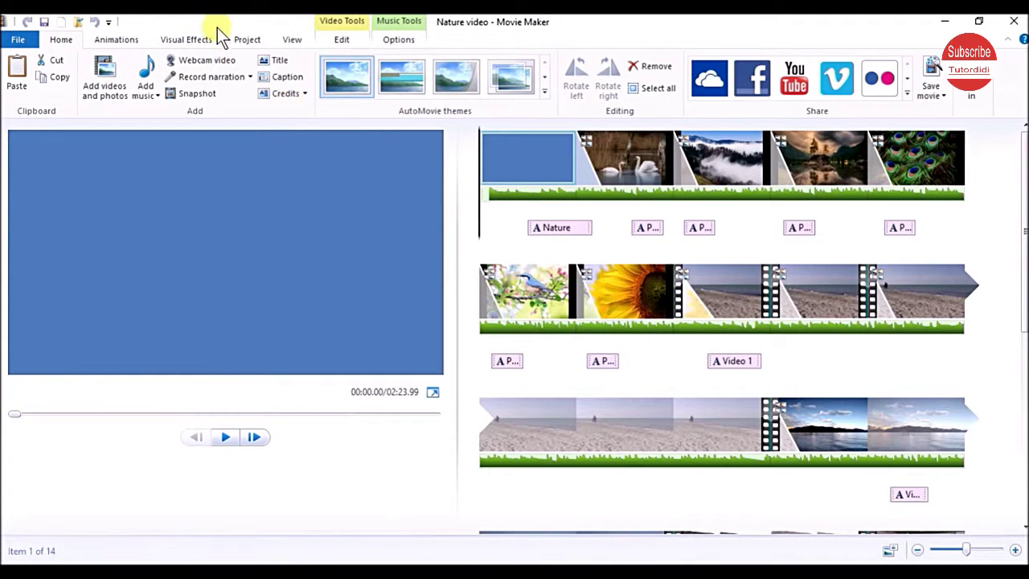
# - Set the project's aspect ratio to Standard (4:3) and preview it on the mountain lake clip
pyautogui.click(245, 39)
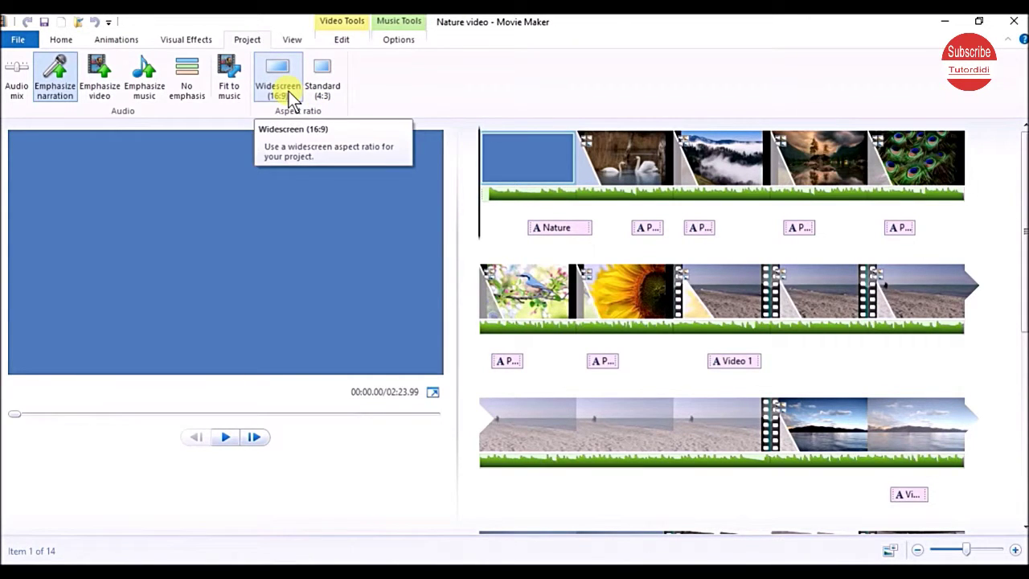
pyautogui.click(323, 90)
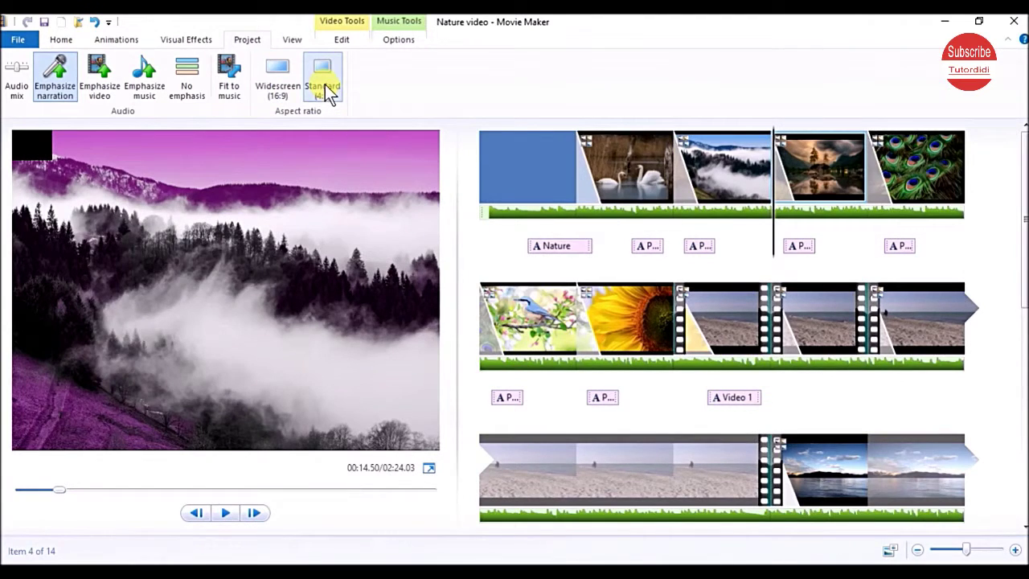
pyautogui.click(225, 513)
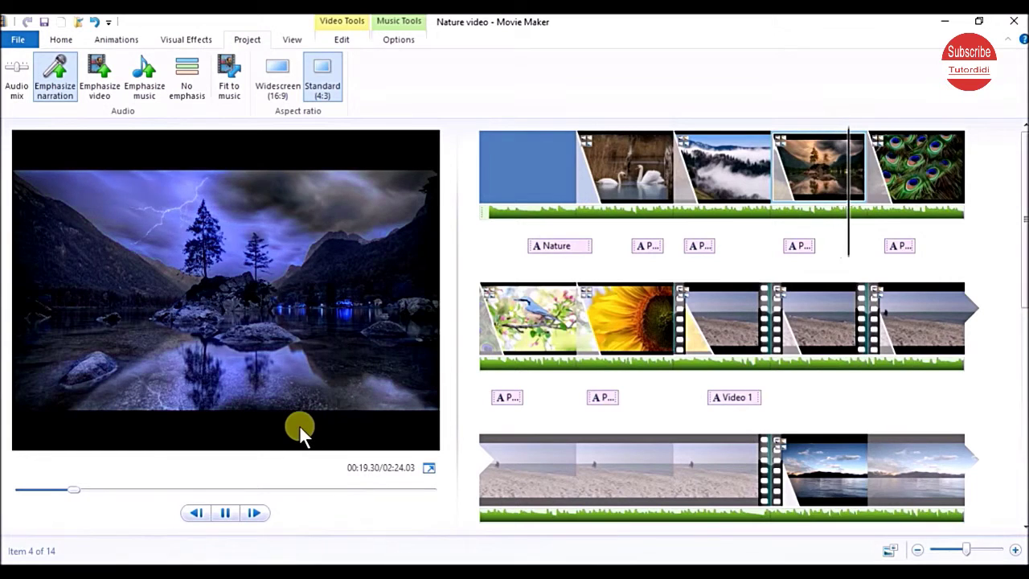
pyautogui.click(826, 175)
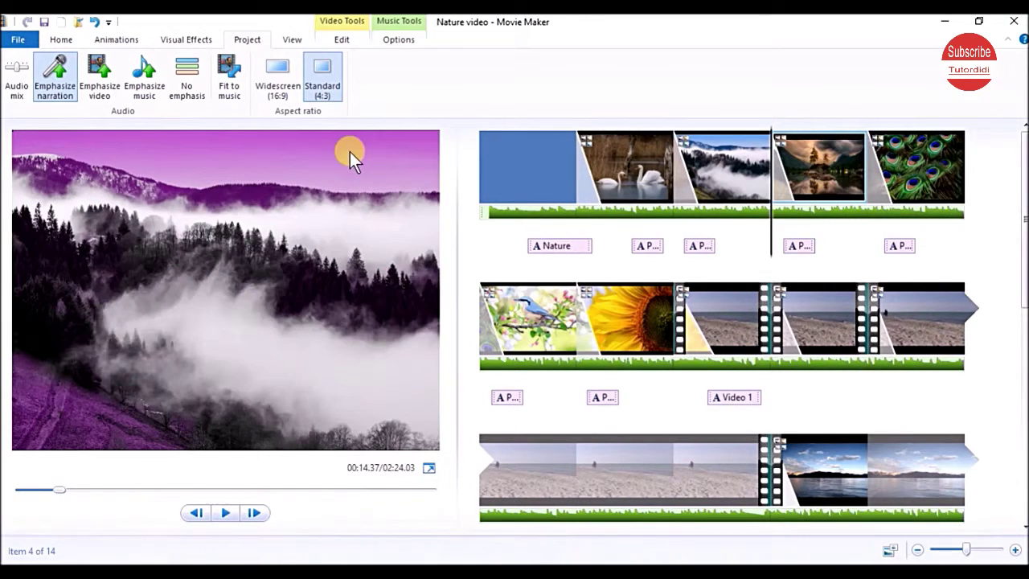
# - Set the project's aspect ratio to Widescreen (16:9) and play the lake clip briefly to preview it
pyautogui.click(280, 74)
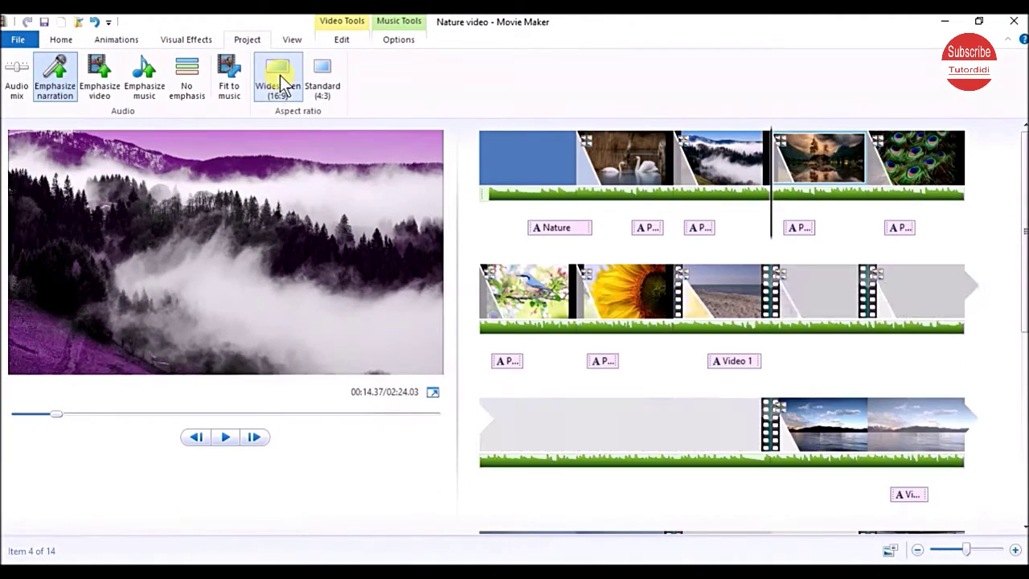
pyautogui.click(222, 442)
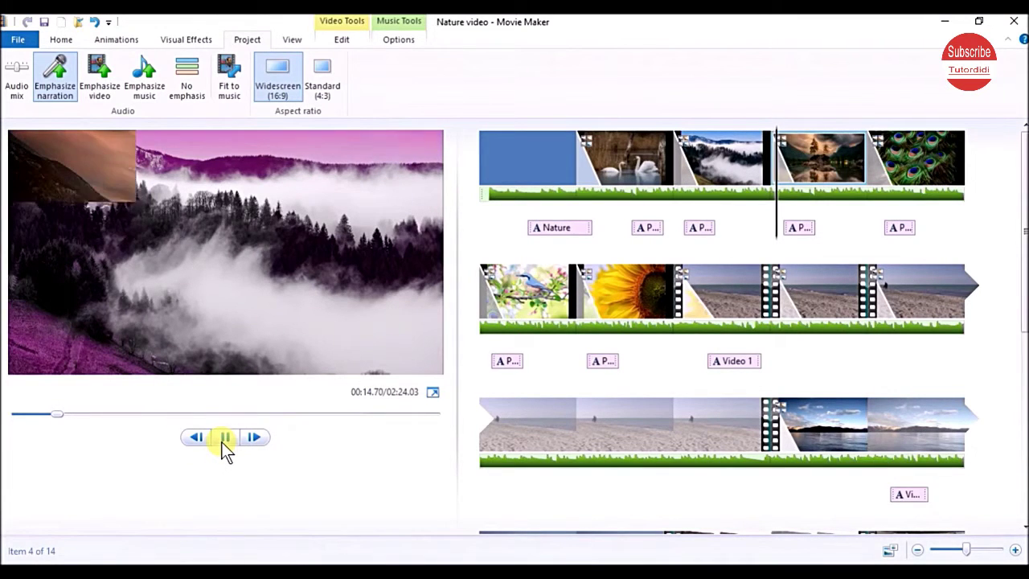
pyautogui.click(223, 442)
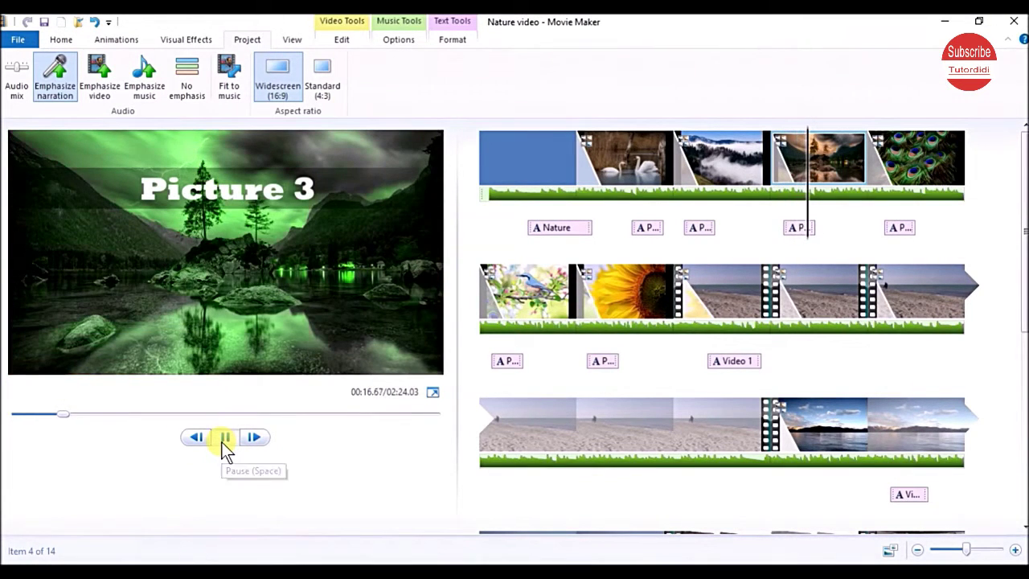
# - Start saving the movie for high-definition display and choose the videos folder inside wmm as its location
pyautogui.click(61, 39)
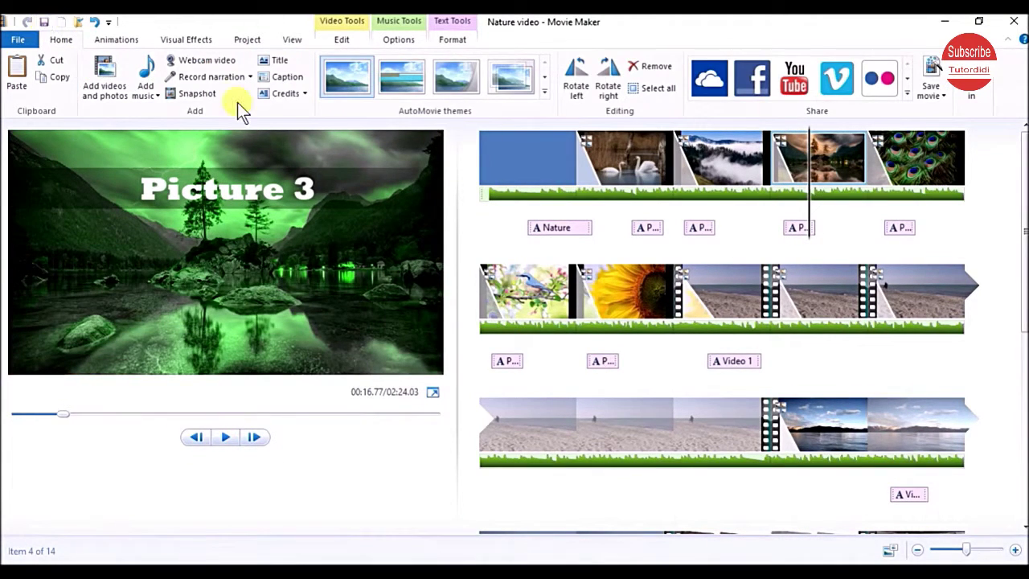
pyautogui.click(18, 40)
pyautogui.moveTo(68, 233)
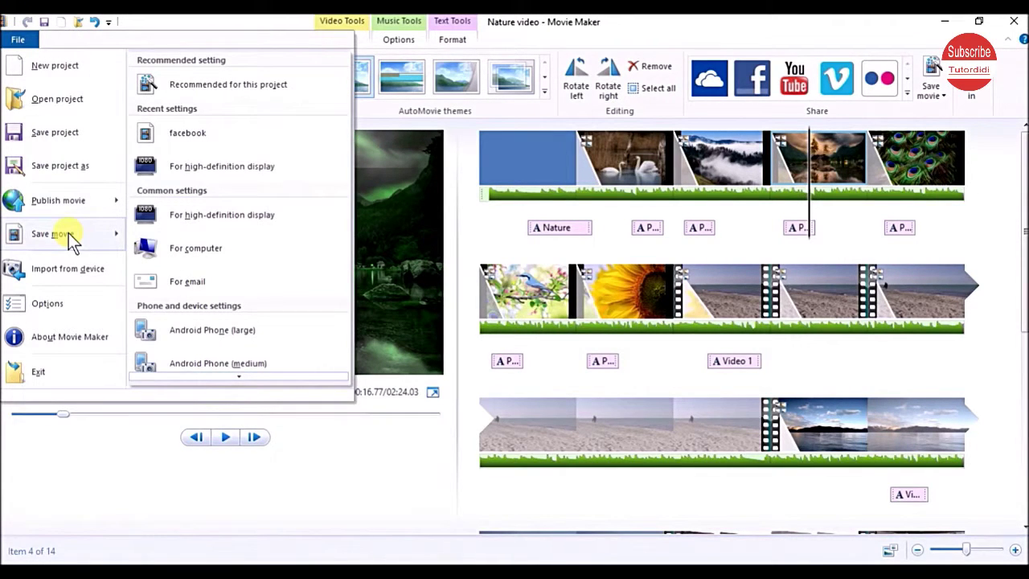
pyautogui.click(210, 169)
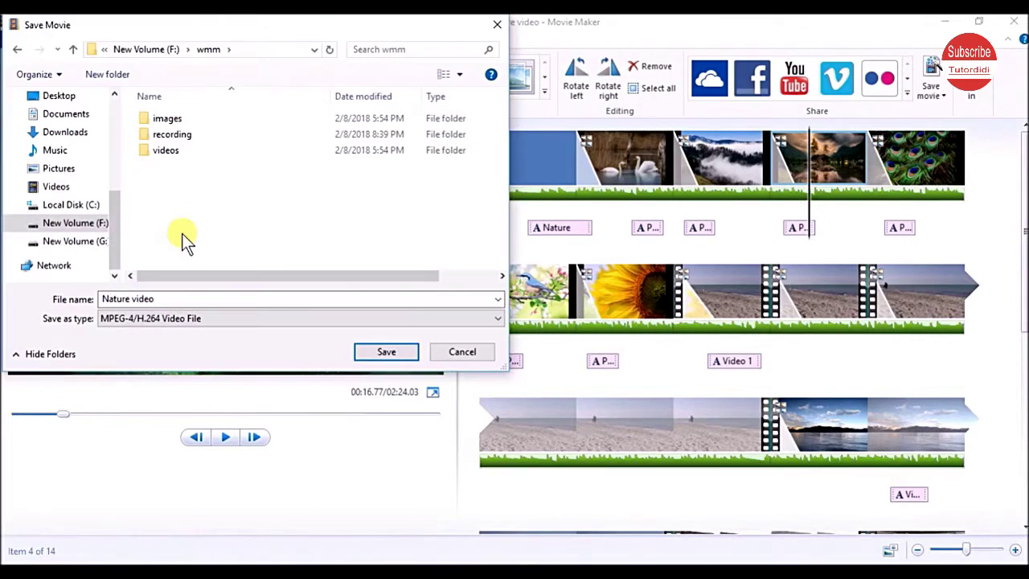
pyautogui.doubleClick(164, 151)
# - Save the movie under the name Nature video as an MPEG-4/H.264 Video File
pyautogui.click(185, 296)
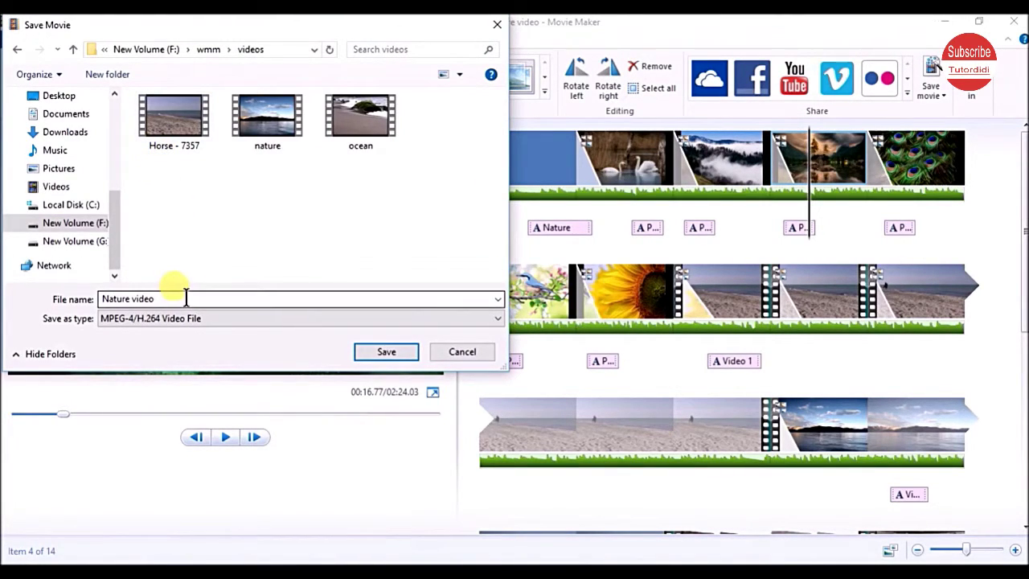
pyautogui.hotkey('ctrl', 'a')
pyautogui.click(186, 297)
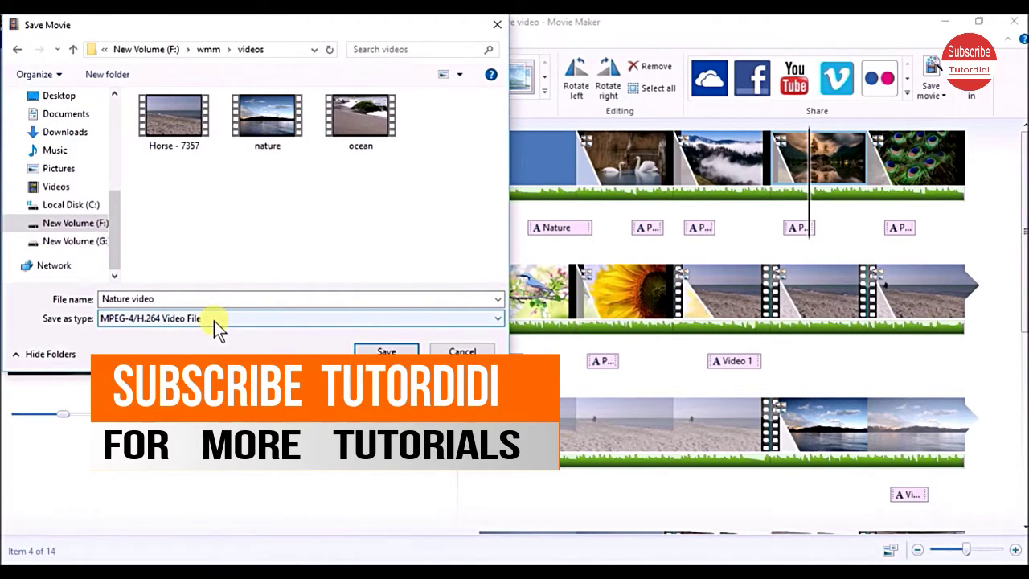
pyautogui.click(214, 320)
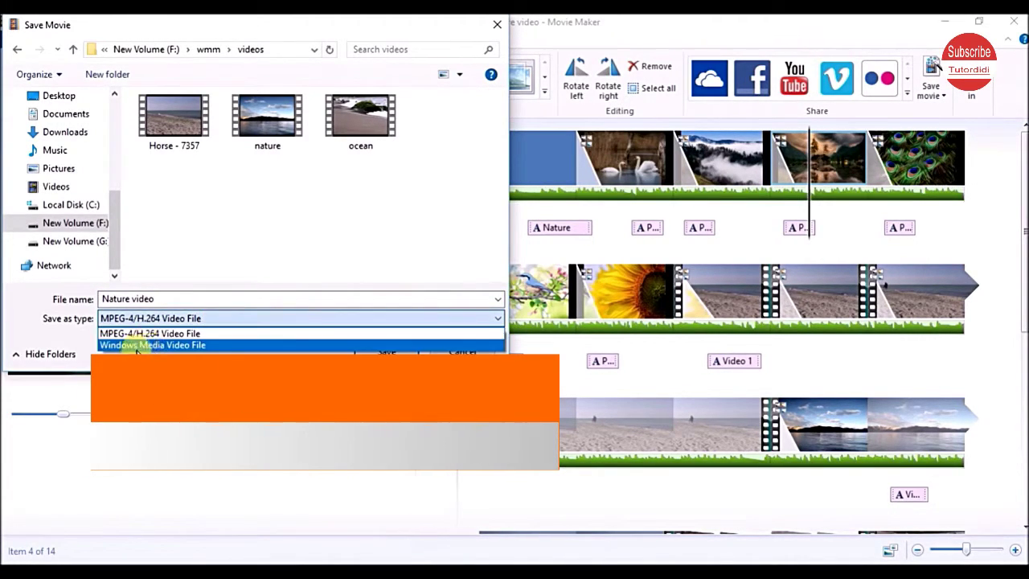
pyautogui.click(189, 334)
pyautogui.click(396, 350)
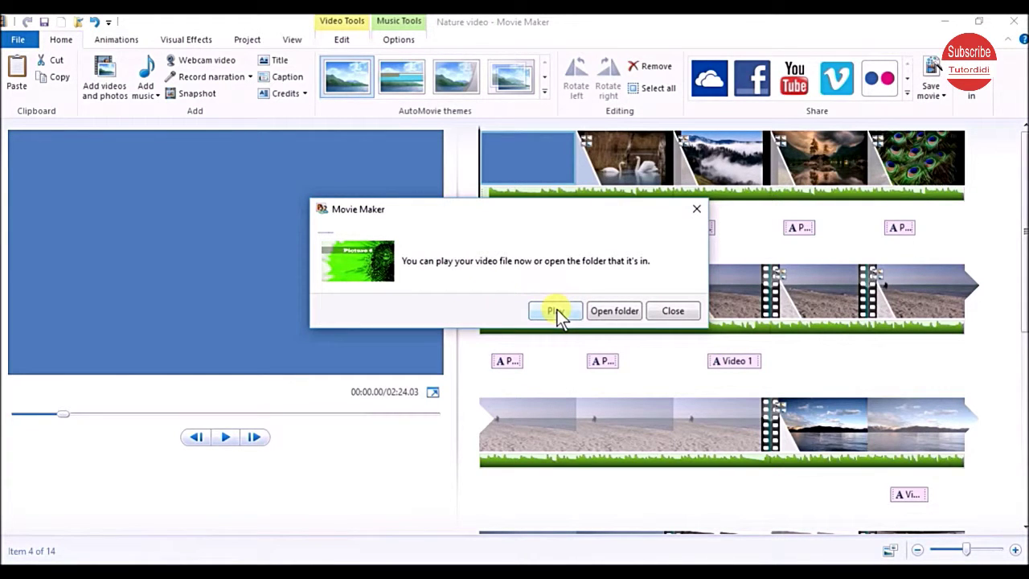
# - Play the saved movie in Movies & TV, pause it and close the player
pyautogui.click(556, 310)
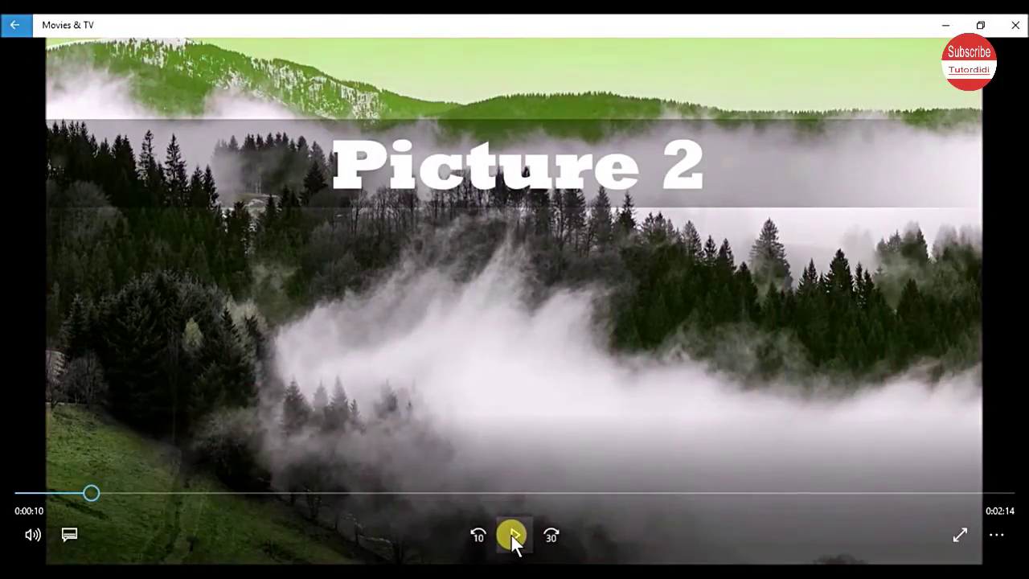
pyautogui.click(511, 536)
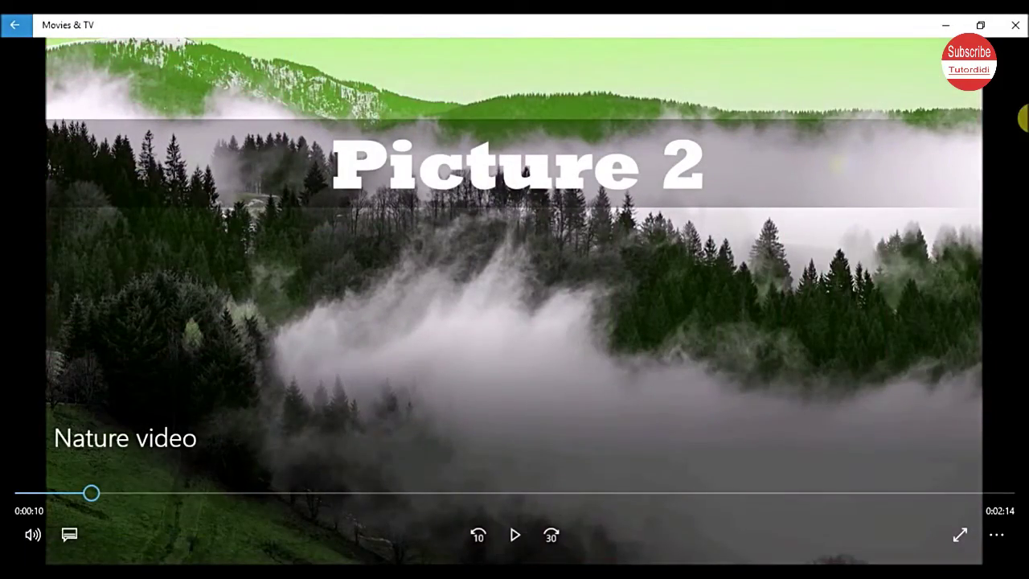
pyautogui.click(1016, 29)
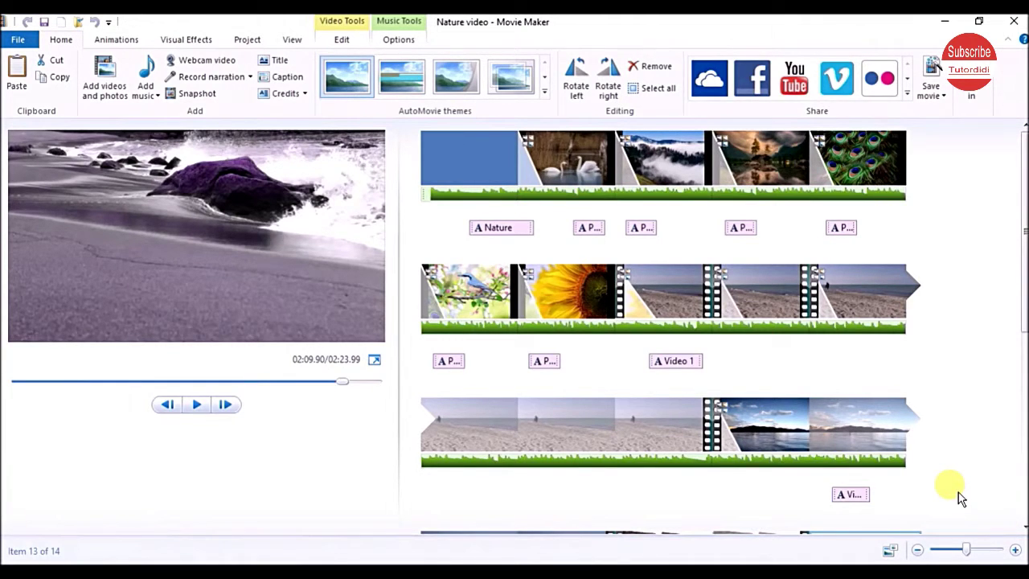
# - Place the playhead at 02:09.60 in the ocean rock clip and enlarge the preview area
pyautogui.scroll(-3, 958, 492)
pyautogui.click(781, 502)
pyautogui.moveTo(781, 502); pyautogui.dragTo(789, 504)
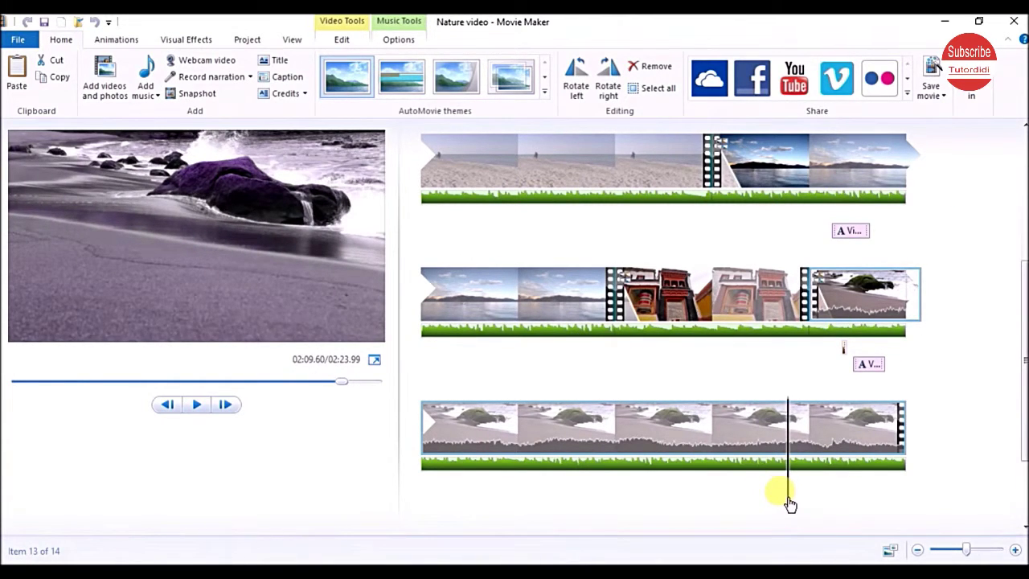
pyautogui.moveTo(398, 434); pyautogui.dragTo(759, 439)
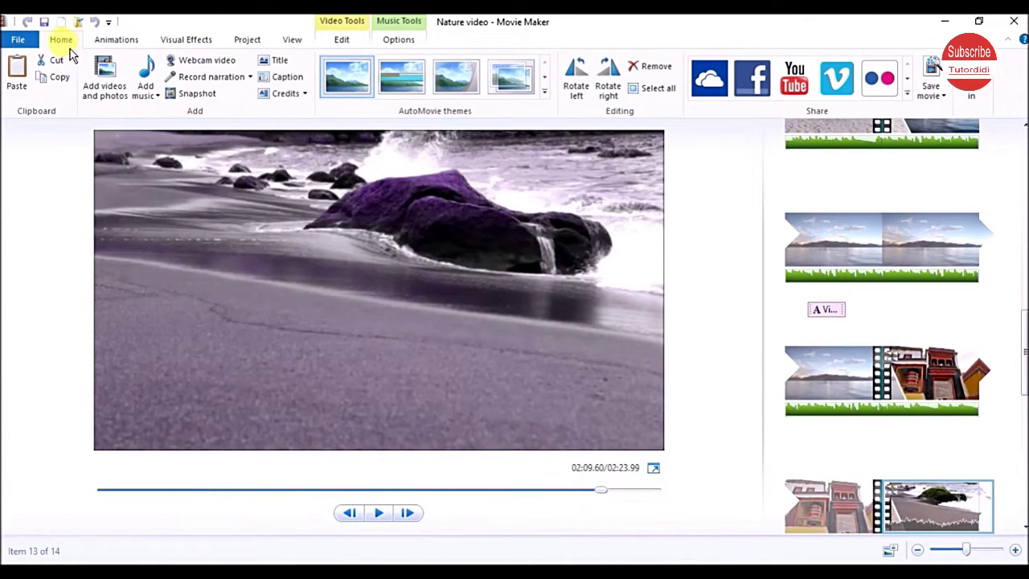
# - Take a snapshot of the current frame and save it as oceanwaves in PNG format in the images folder inside wmm
pyautogui.click(201, 98)
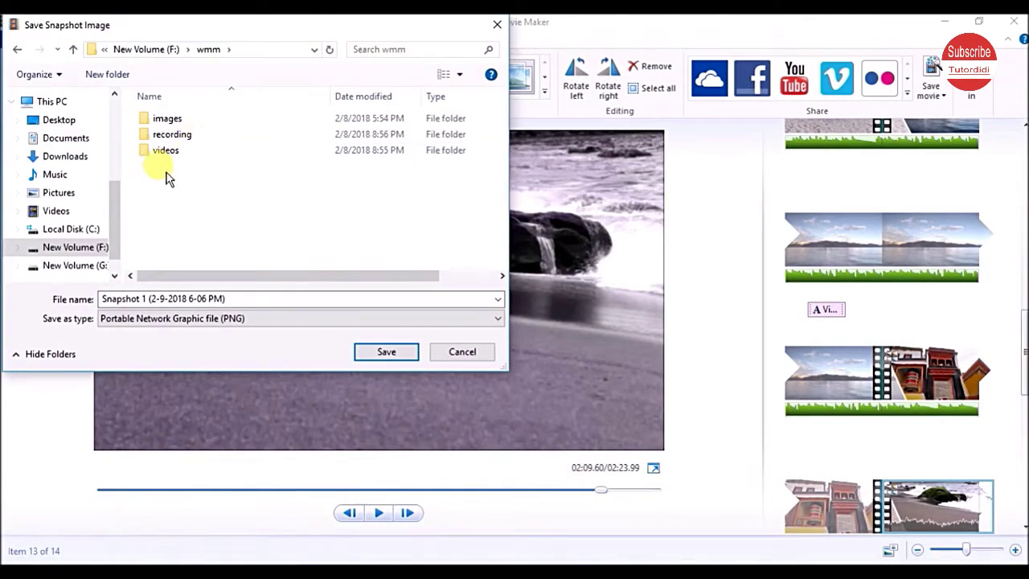
pyautogui.doubleClick(167, 119)
pyautogui.click(264, 299)
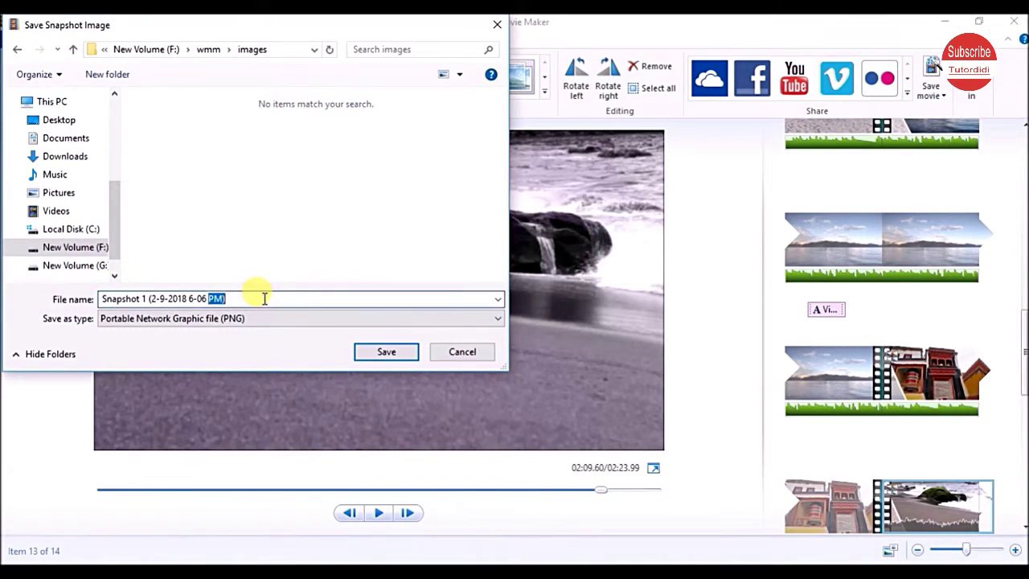
pyautogui.hotkey('ctrl', 'a')
pyautogui.write('oceanwaves')
pyautogui.click(431, 320)
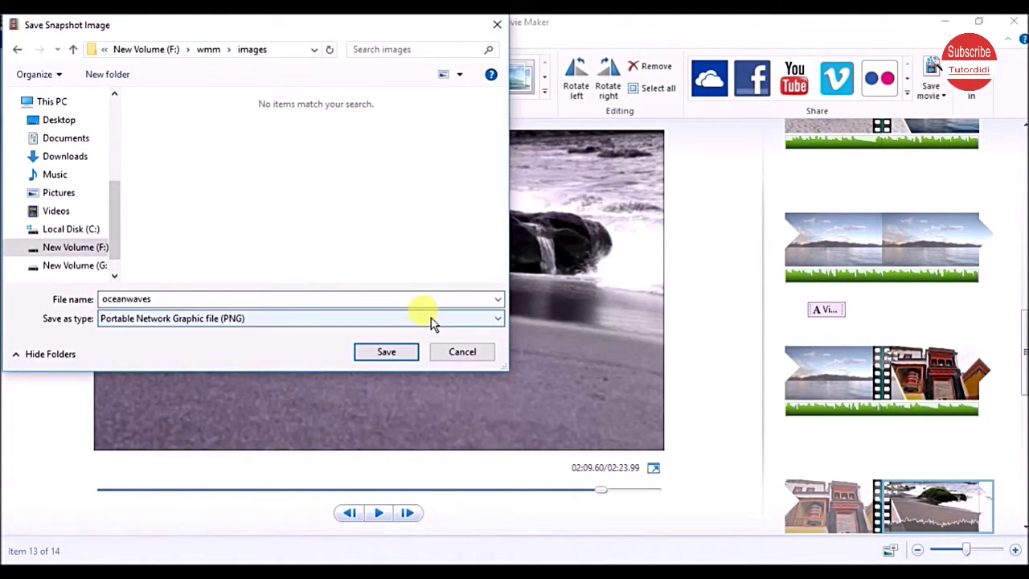
pyautogui.click(392, 352)
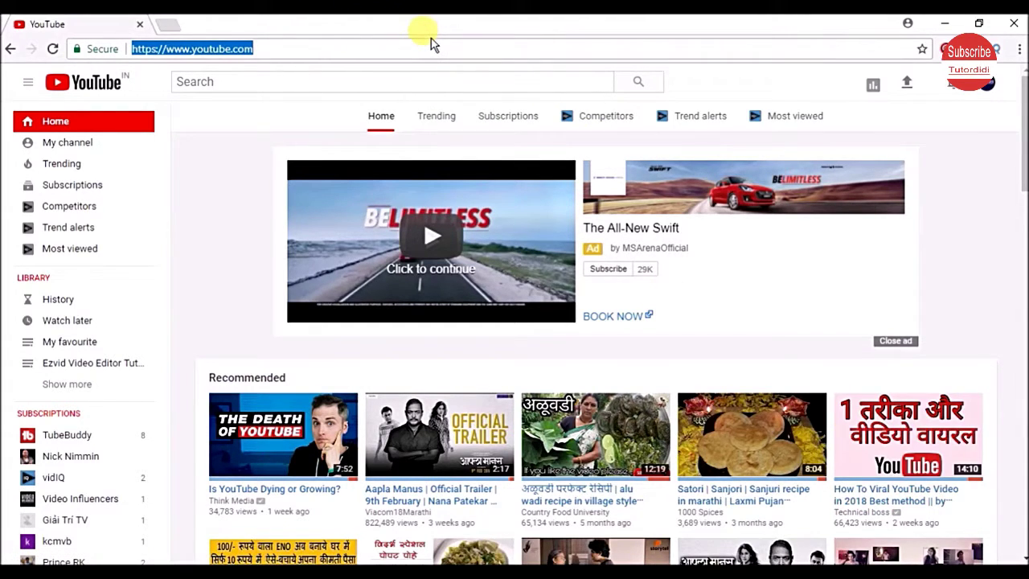
# - Switch to YouTube in Chrome and upload the Nature video file from the videos folder inside wmm
pyautogui.click(810, 47)
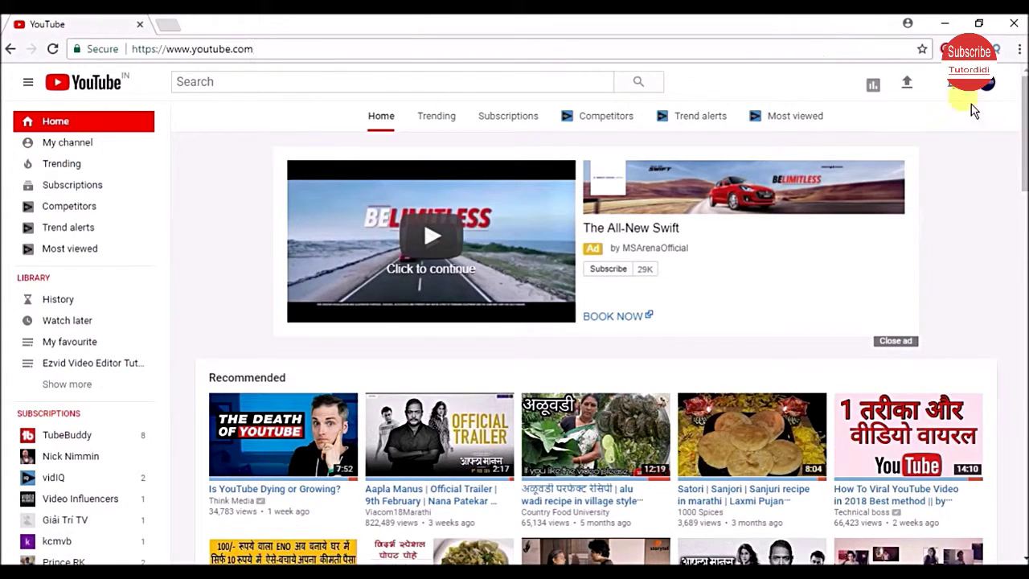
pyautogui.click(914, 94)
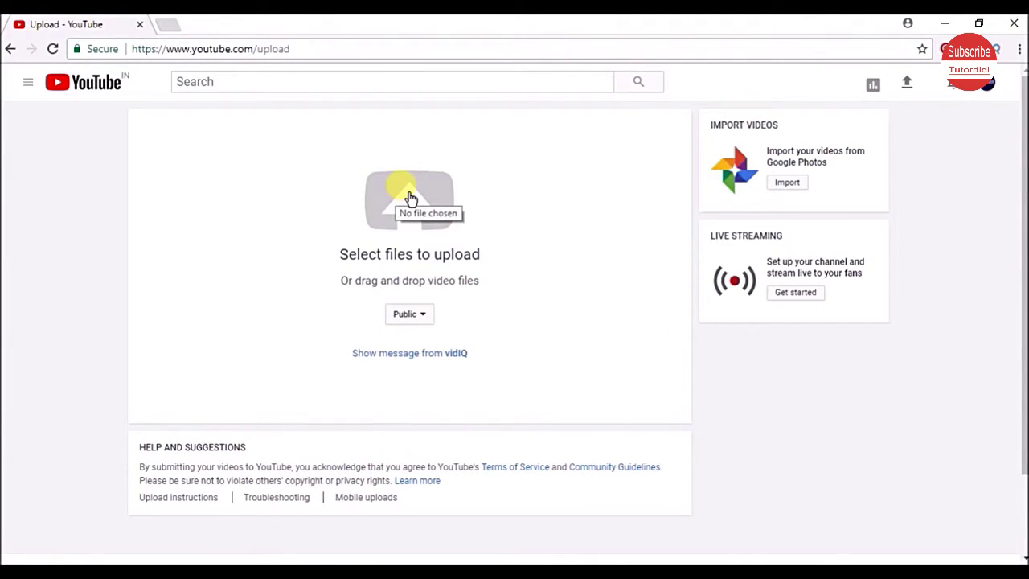
pyautogui.click(410, 198)
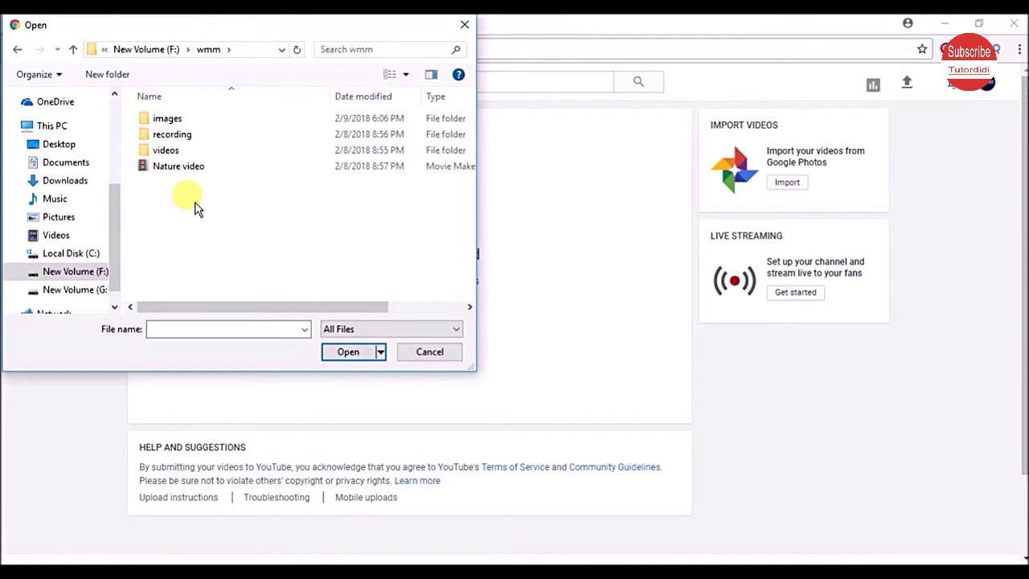
pyautogui.doubleClick(171, 156)
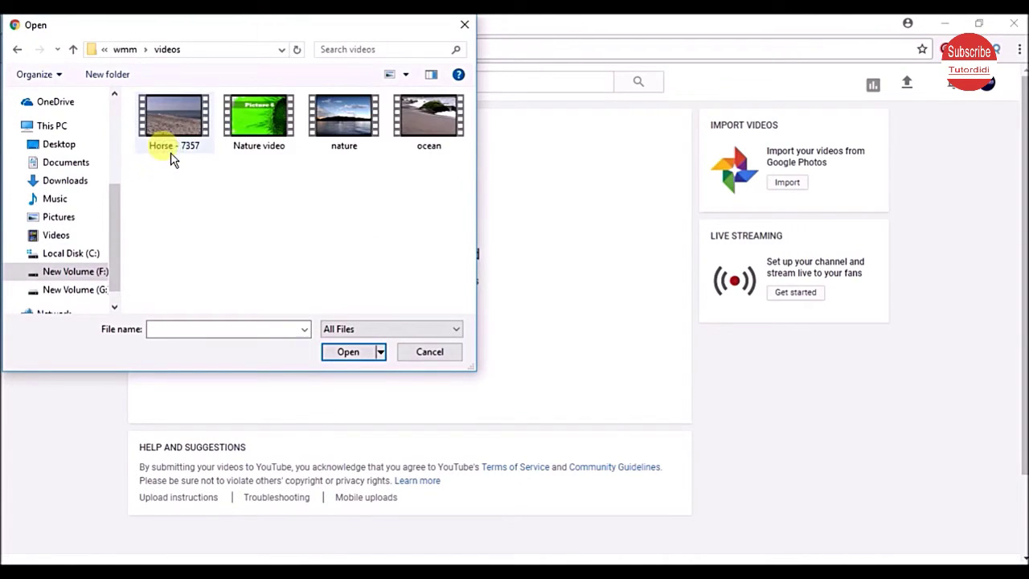
pyautogui.click(247, 126)
pyautogui.click(350, 353)
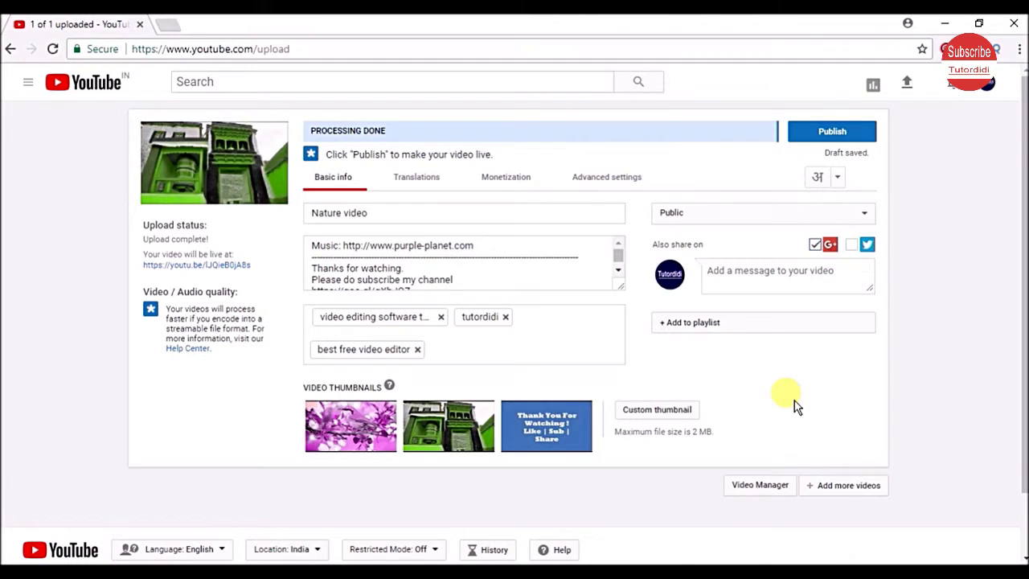
# - Upload the thumbnail image from the images folder inside wmm as the video's custom thumbnail
pyautogui.click(672, 420)
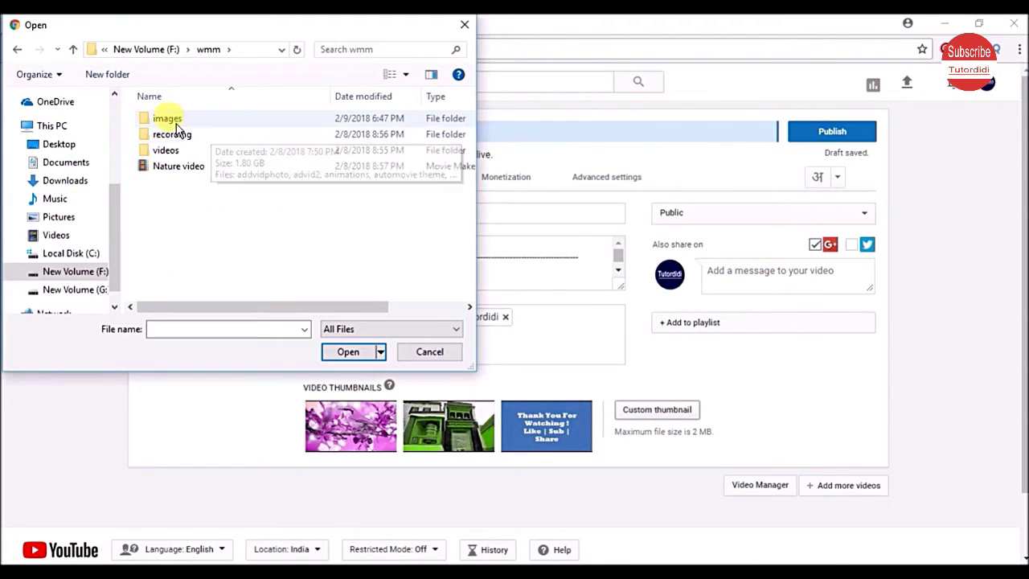
pyautogui.doubleClick(179, 121)
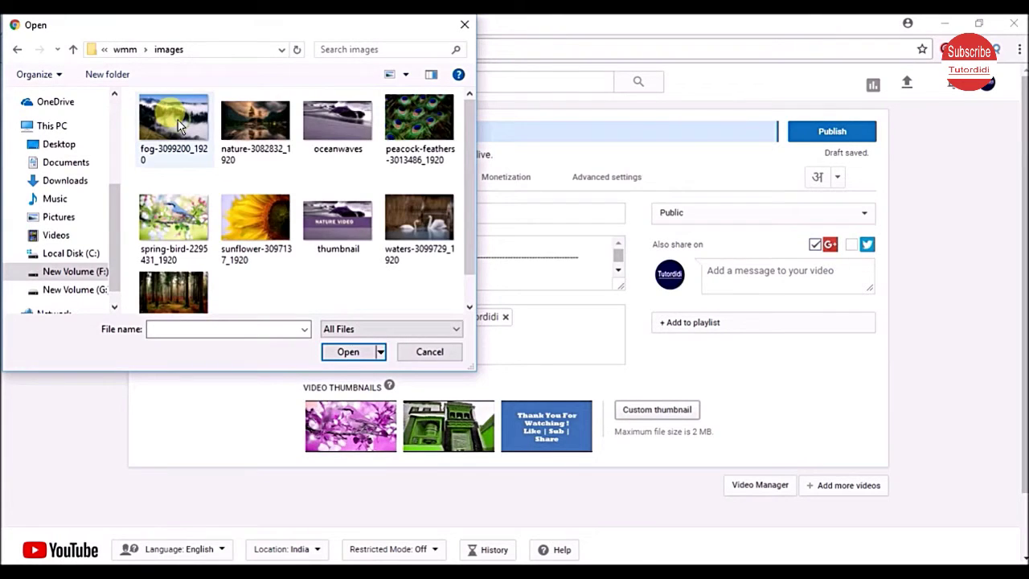
pyautogui.click(342, 227)
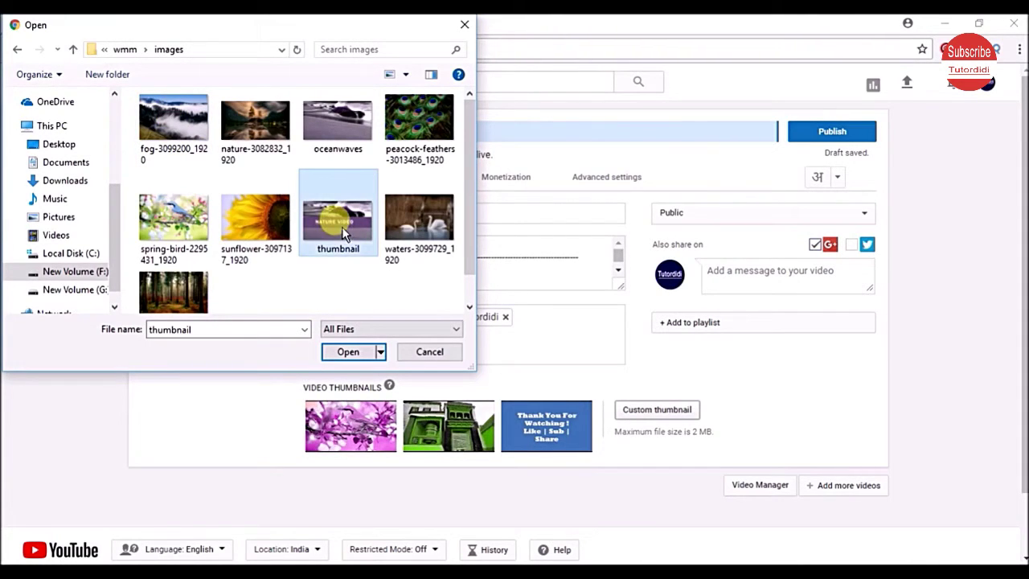
pyautogui.click(348, 351)
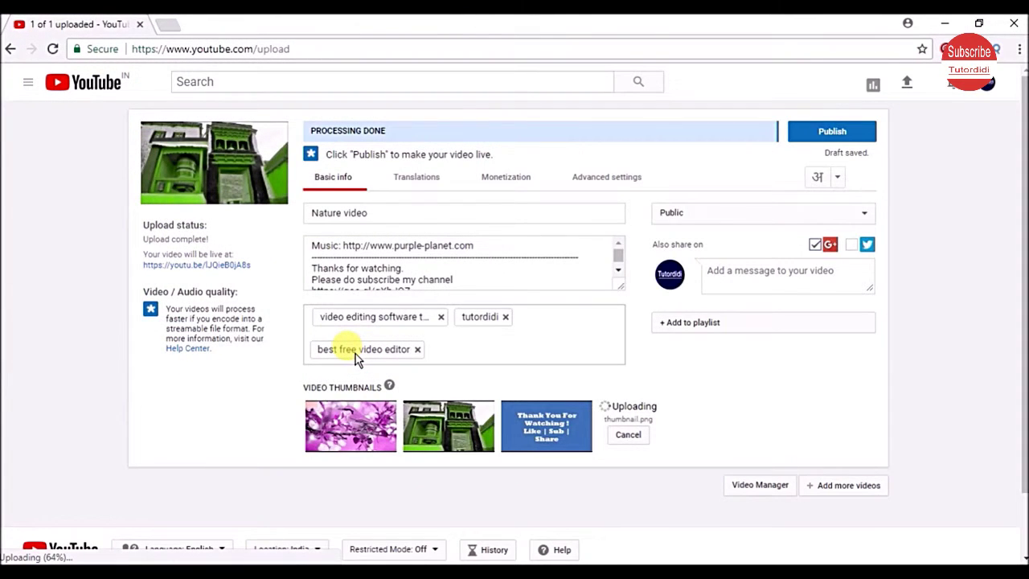
# - Publish the uploaded Nature video and unmute its playback
pyautogui.click(846, 133)
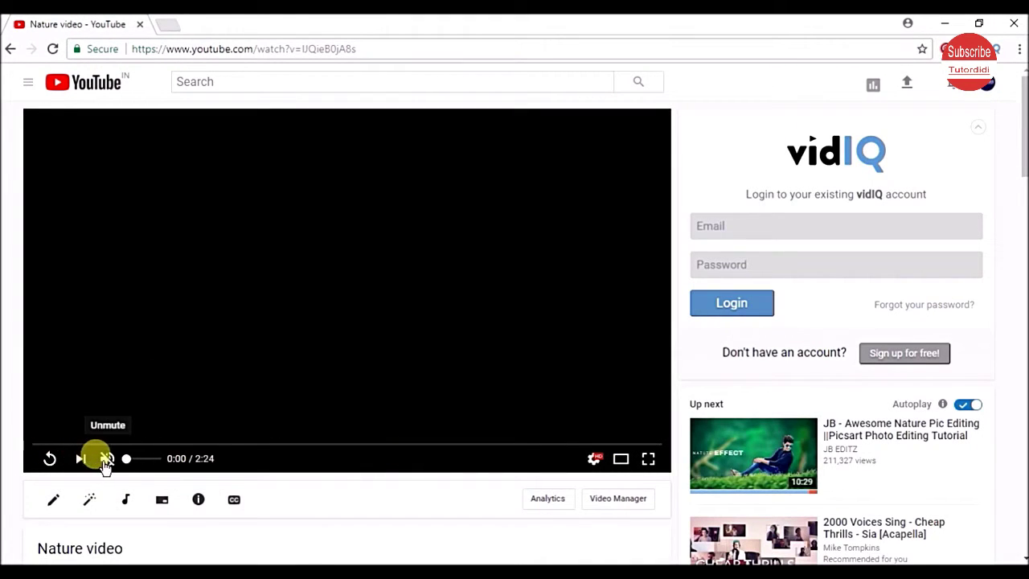
pyautogui.click(107, 458)
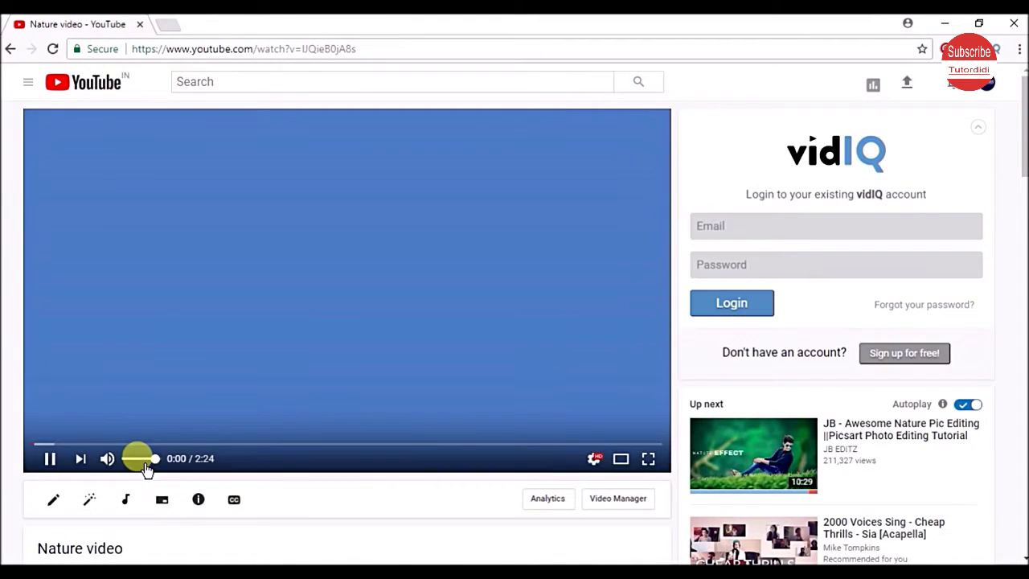